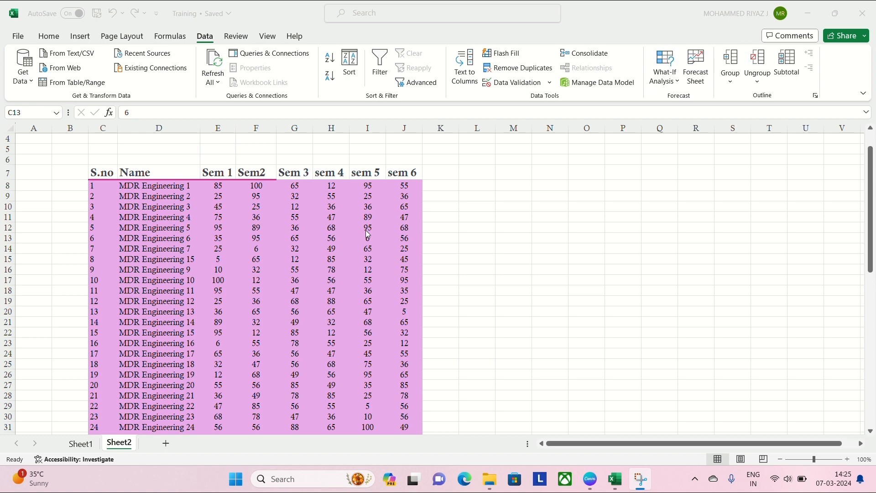
# - Examine the semester marks data on Sheet2, from the S.no column across to sem 6 and down its rows
pyautogui.click(365, 230)
pyautogui.scroll(1, 366, 239)
pyautogui.scroll(-1, 366, 239)
pyautogui.scroll(-1, 366, 240)
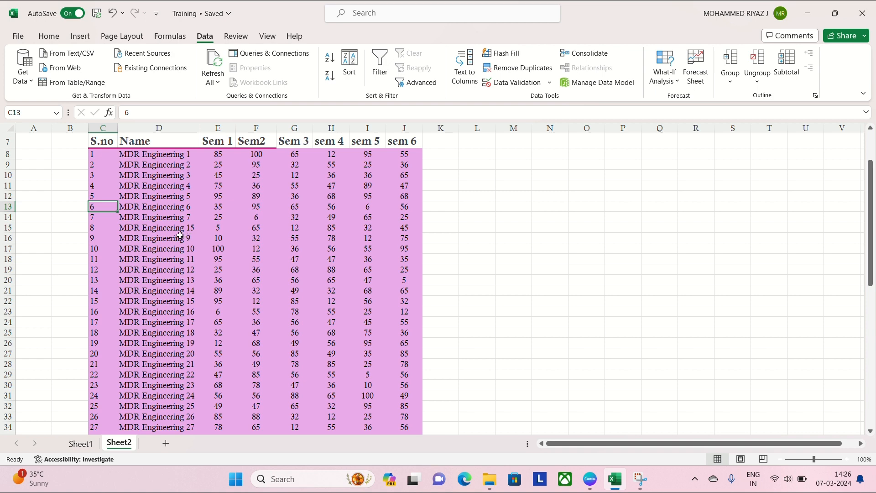
pyautogui.scroll(1, 180, 235)
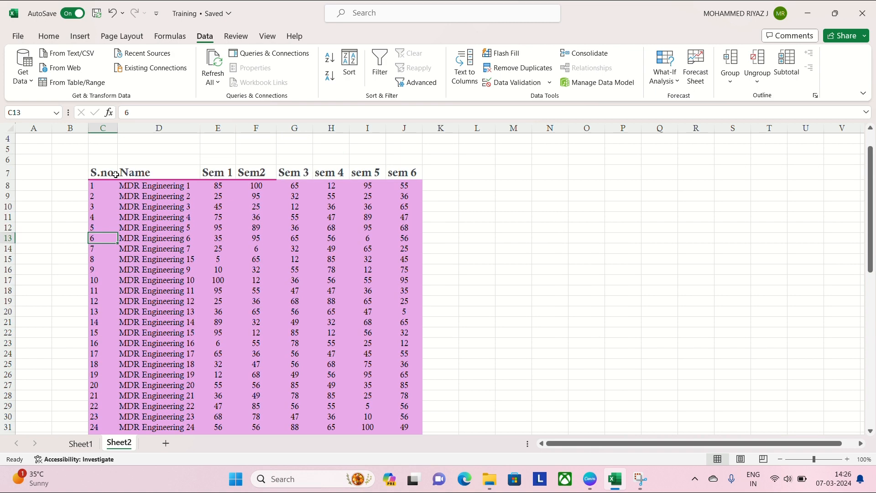
pyautogui.moveTo(100, 176); pyautogui.dragTo(390, 375)
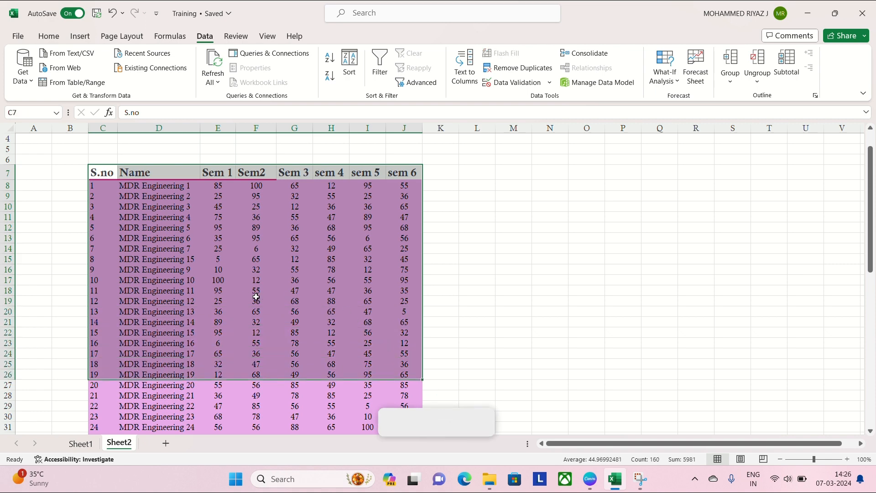
pyautogui.scroll(-2, 260, 267)
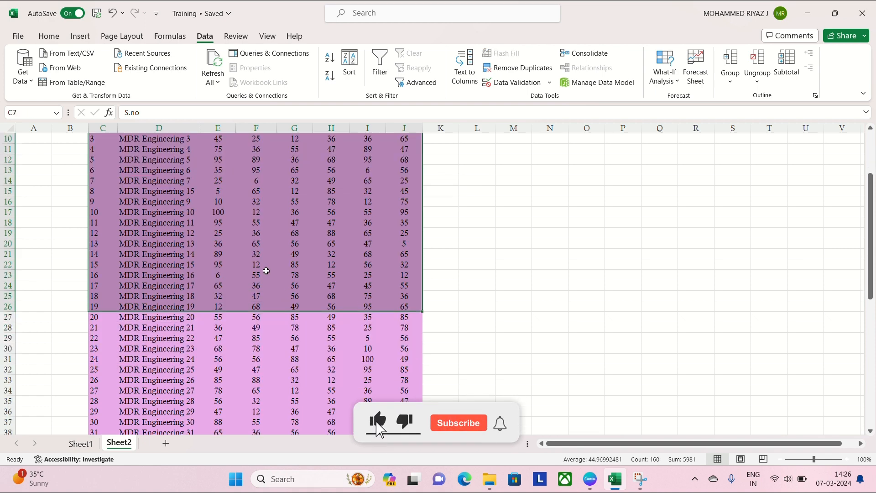
pyautogui.scroll(3, 266, 270)
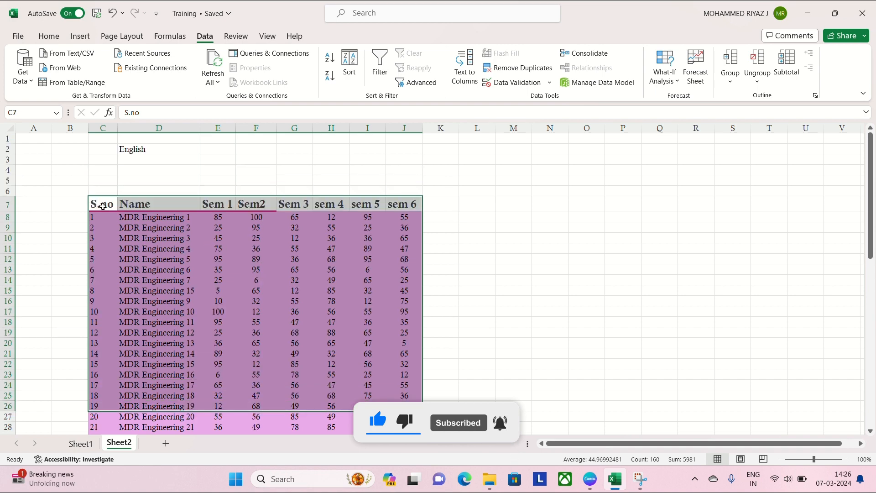
pyautogui.moveTo(105, 208); pyautogui.dragTo(388, 352)
pyautogui.scroll(-2, 387, 354)
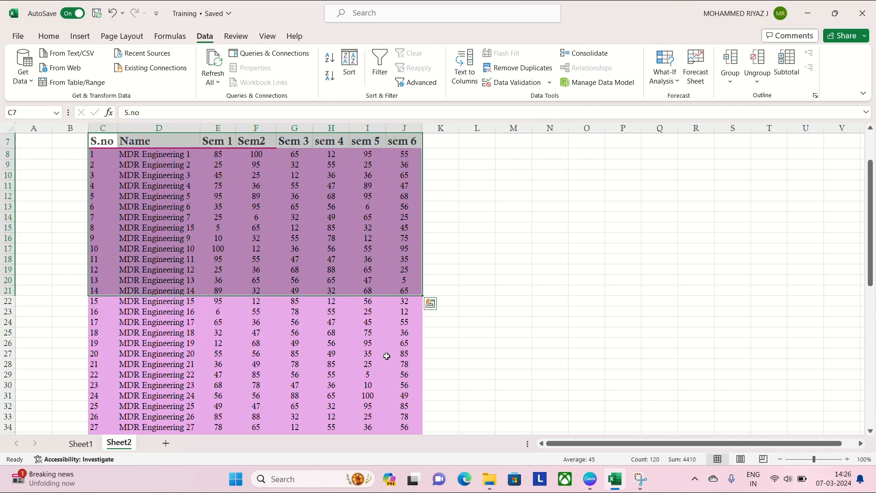
pyautogui.scroll(2, 386, 356)
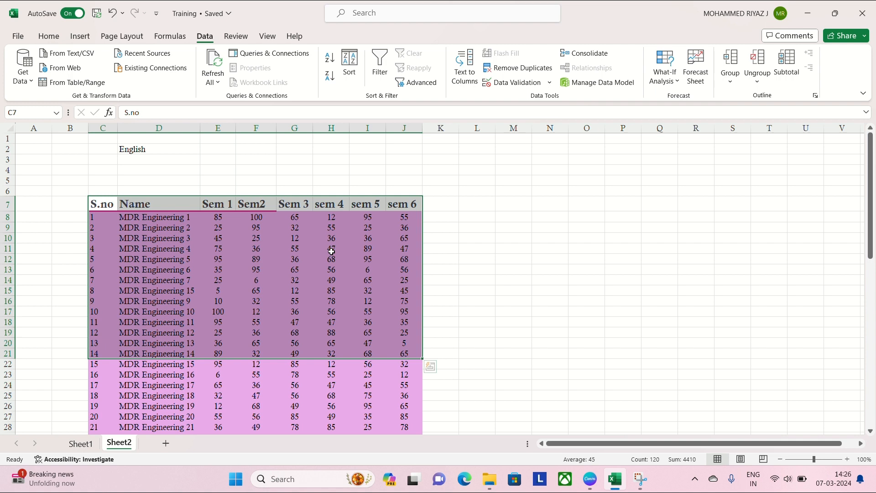
pyautogui.click(359, 261)
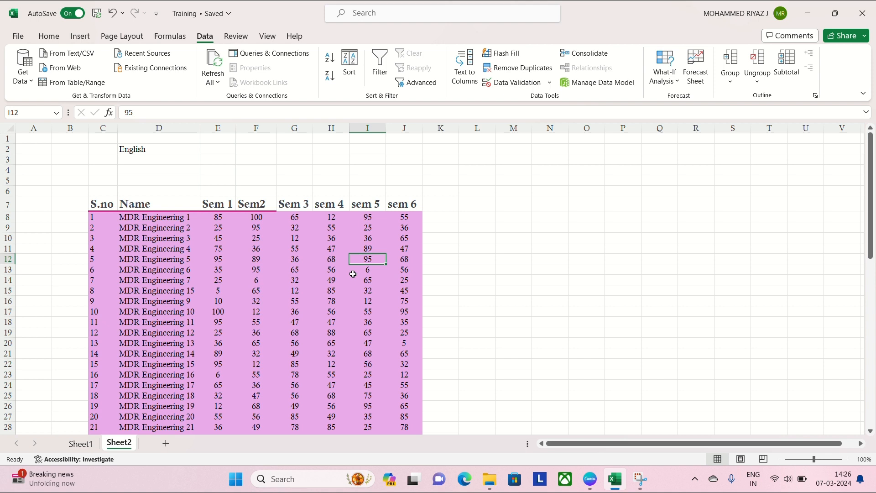
pyautogui.click(285, 299)
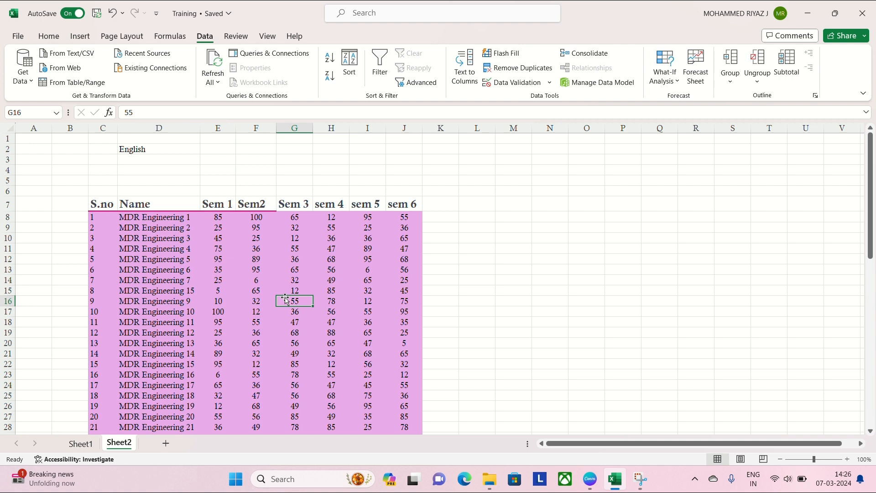
# - Convert the entire marks data range C7:J65 into a table with headers
pyautogui.click(218, 290)
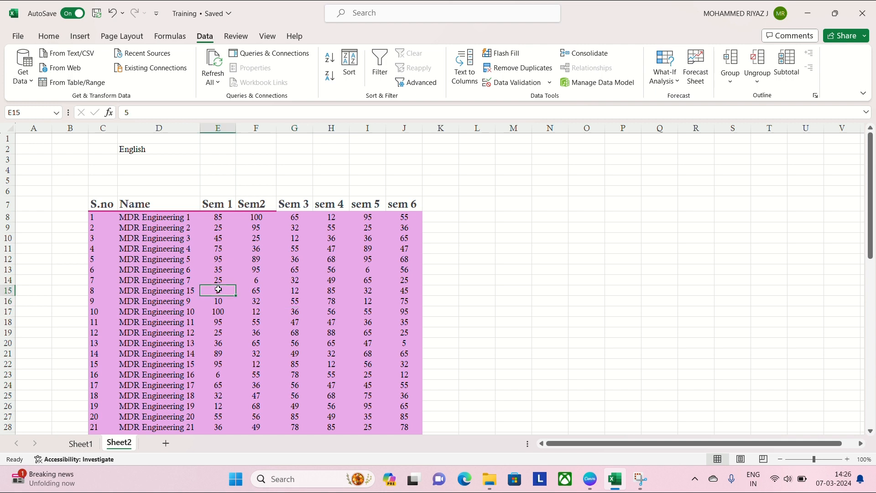
pyautogui.hotkey('ctrl', 'a')
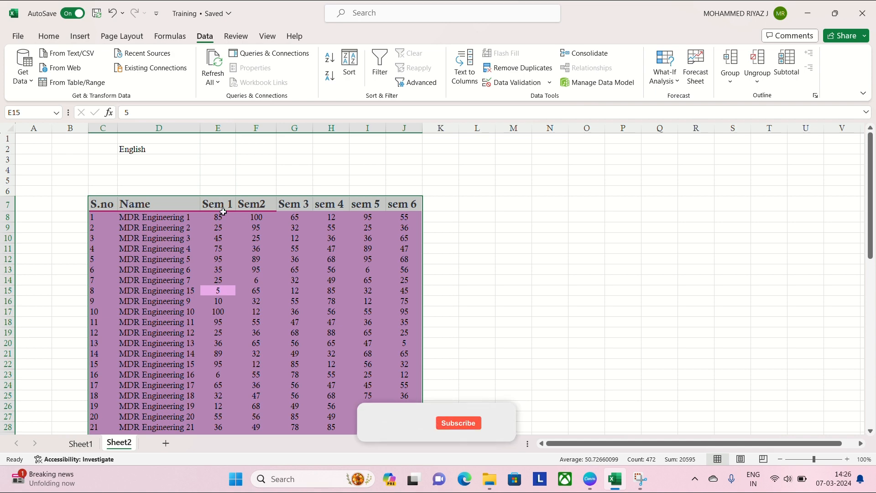
pyautogui.click(377, 24)
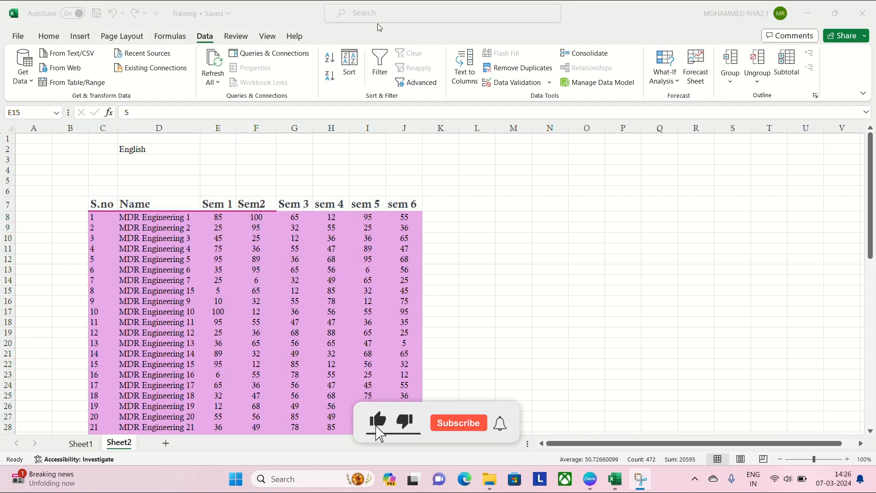
pyautogui.click(152, 285)
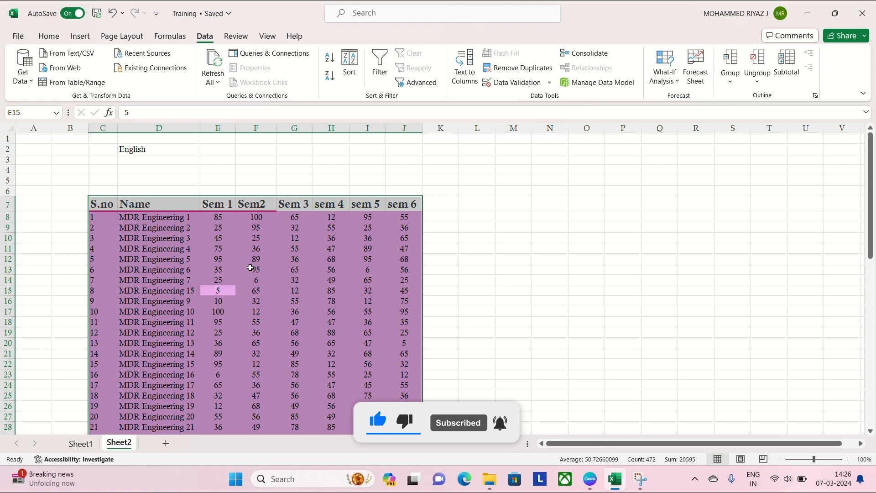
pyautogui.hotkey('ctrl', 't')
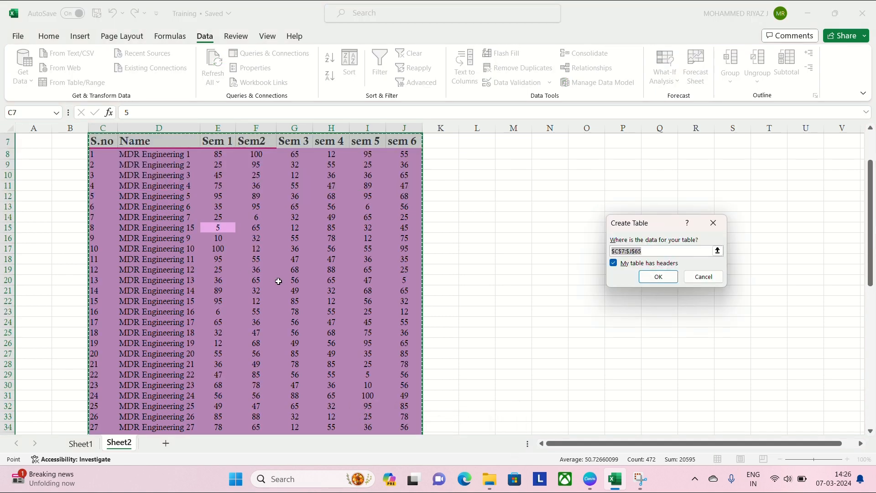
pyautogui.click(657, 276)
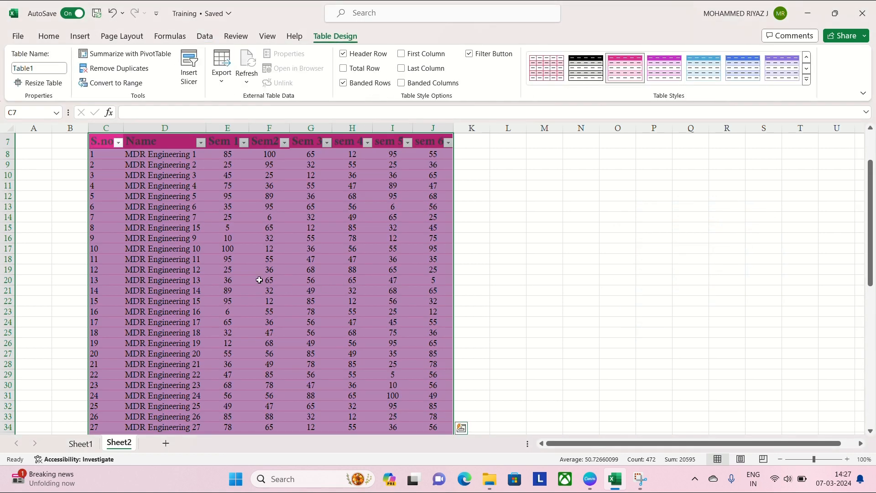
pyautogui.click(375, 19)
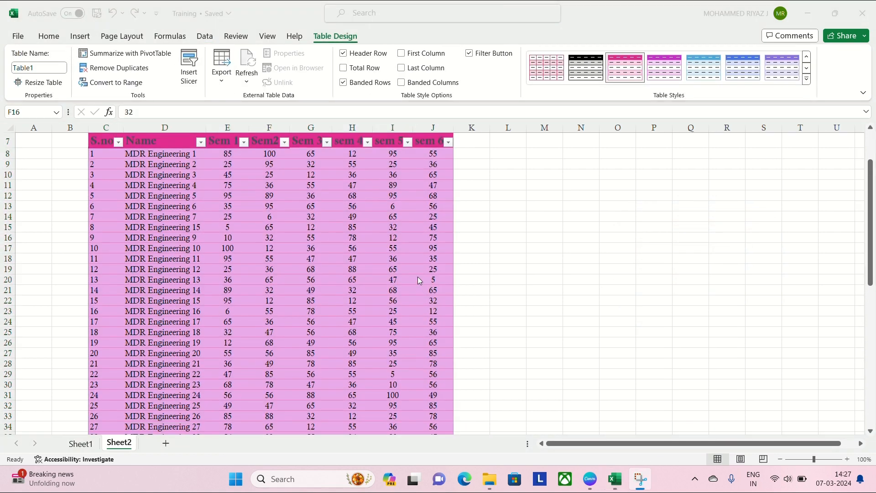
# - Insert a table over the selected marks data, from the S.no header through sem 6
pyautogui.scroll(1, 419, 279)
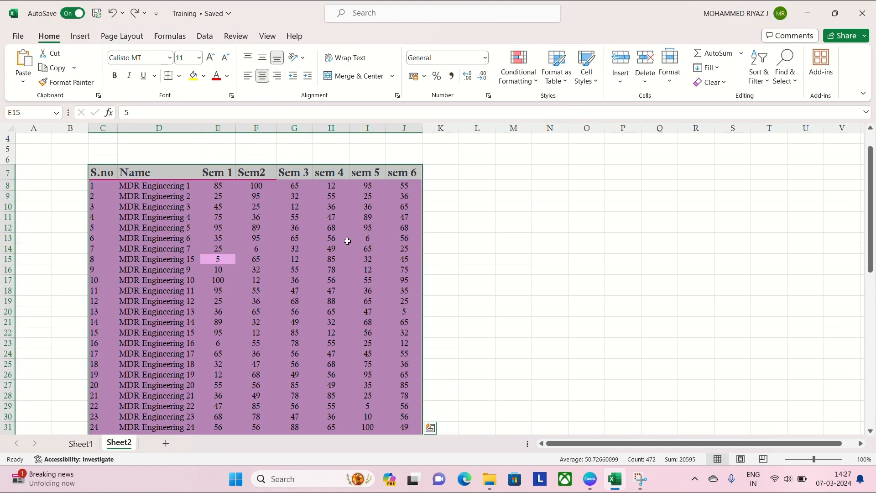
pyautogui.click(82, 40)
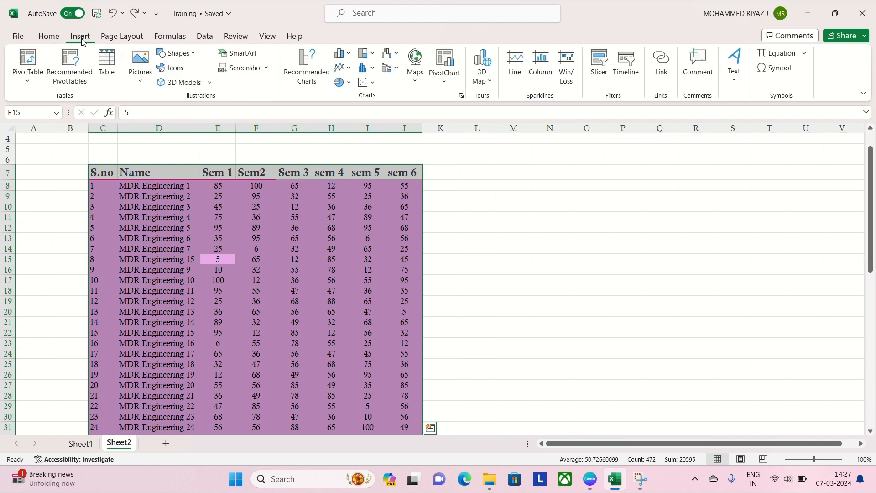
pyautogui.click(106, 64)
pyautogui.click(659, 276)
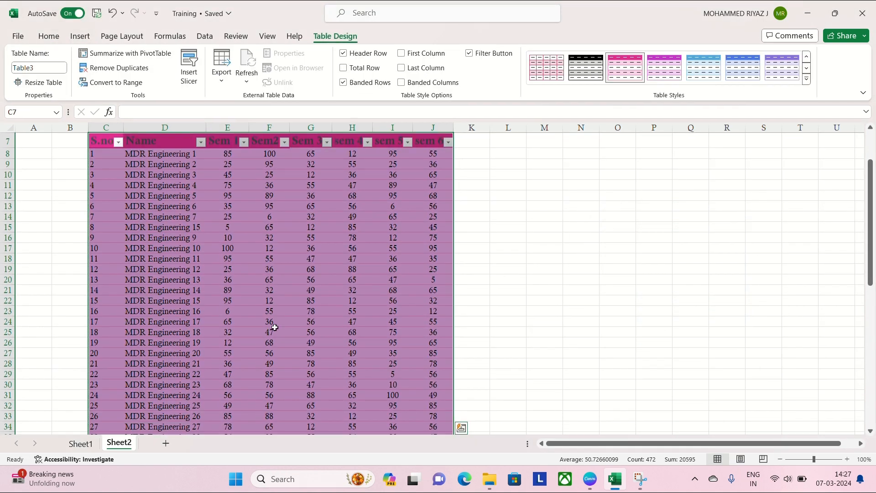
pyautogui.scroll(2, 305, 321)
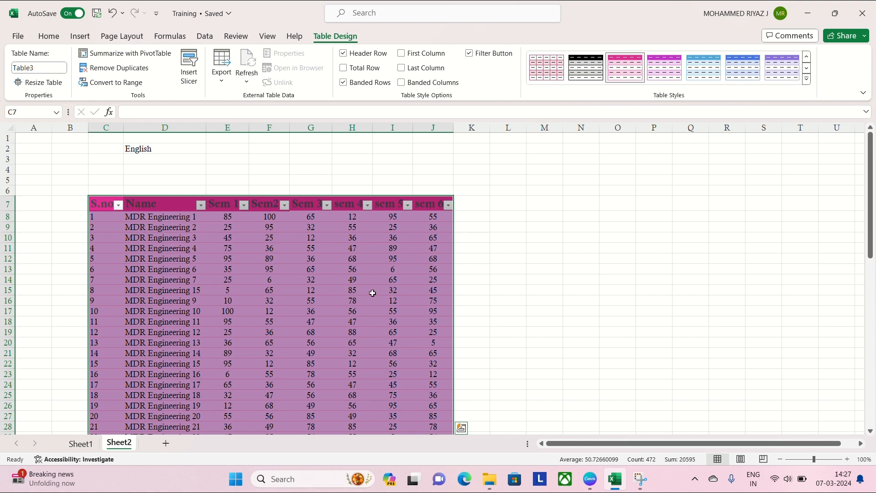
pyautogui.click(314, 280)
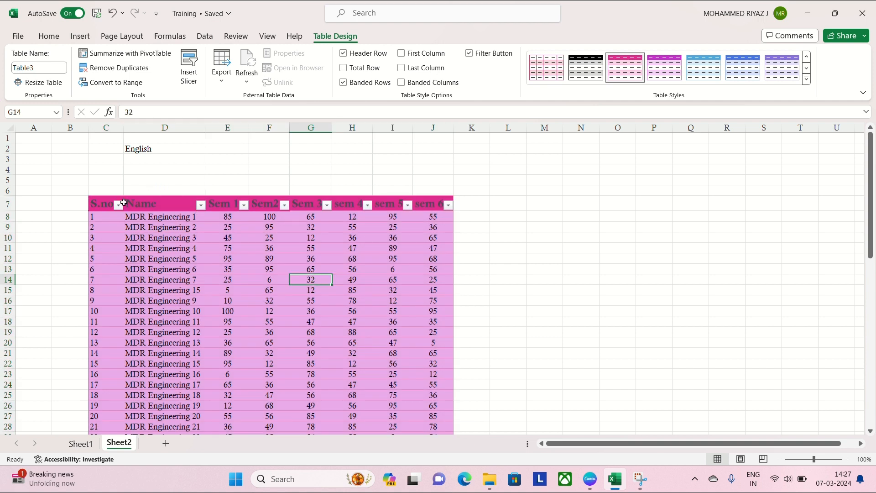
# - Filter the table's S.no column to show only the value 6
pyautogui.click(118, 205)
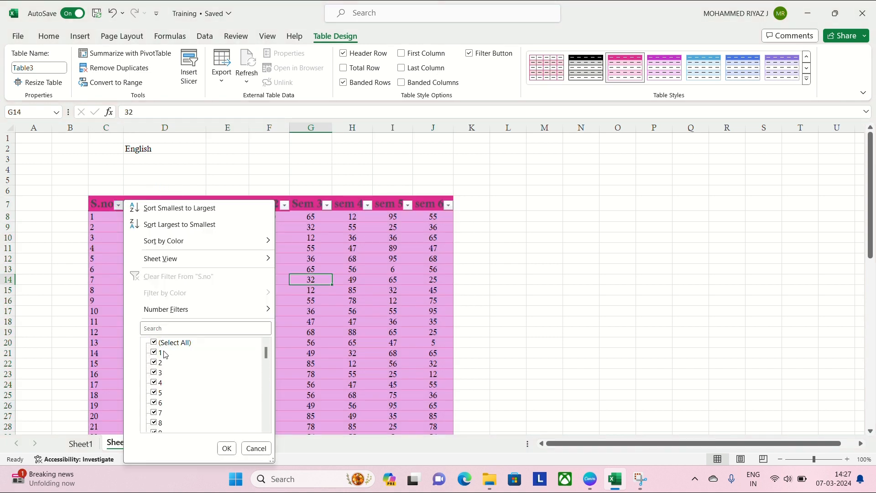
pyautogui.scroll(-1, 167, 357)
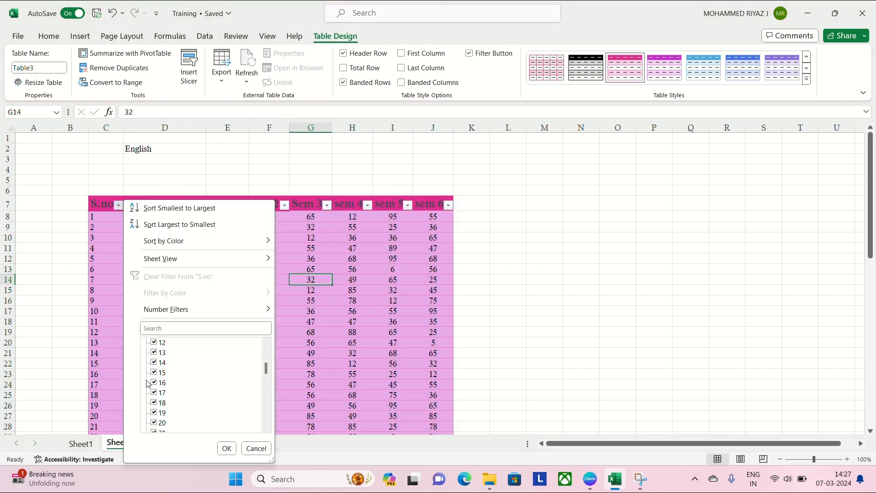
pyautogui.scroll(1, 161, 360)
pyautogui.click(155, 343)
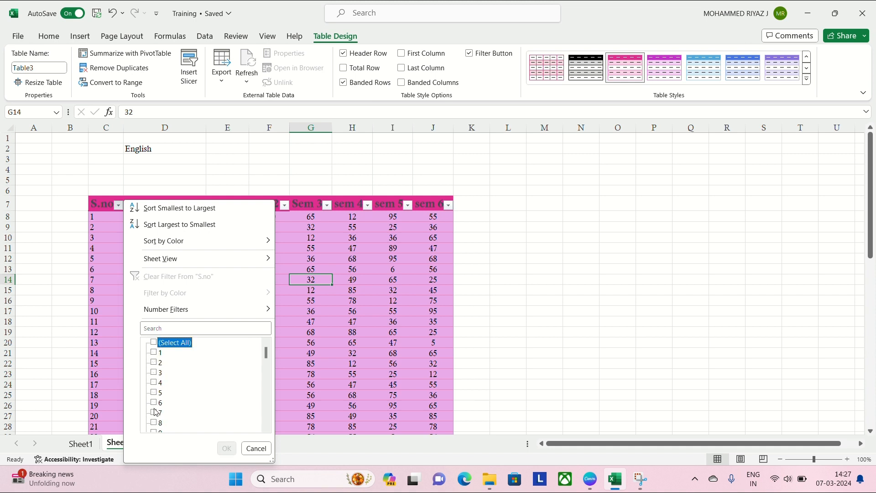
pyautogui.click(154, 403)
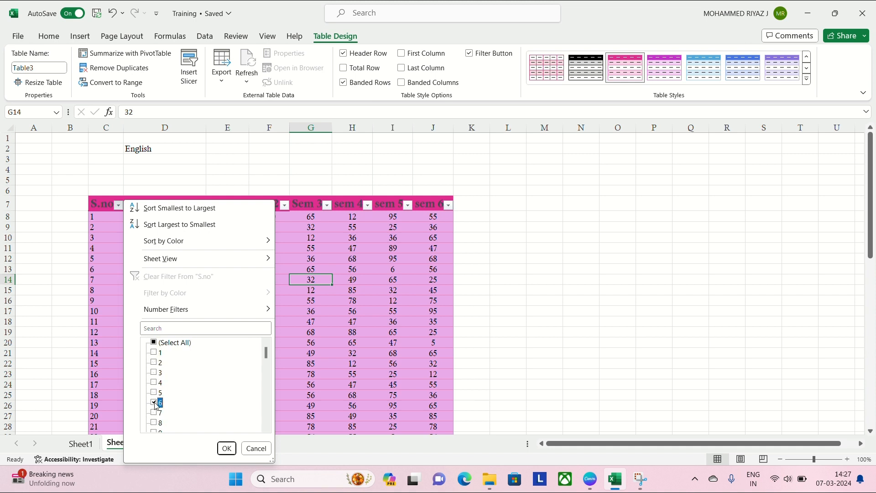
pyautogui.click(227, 448)
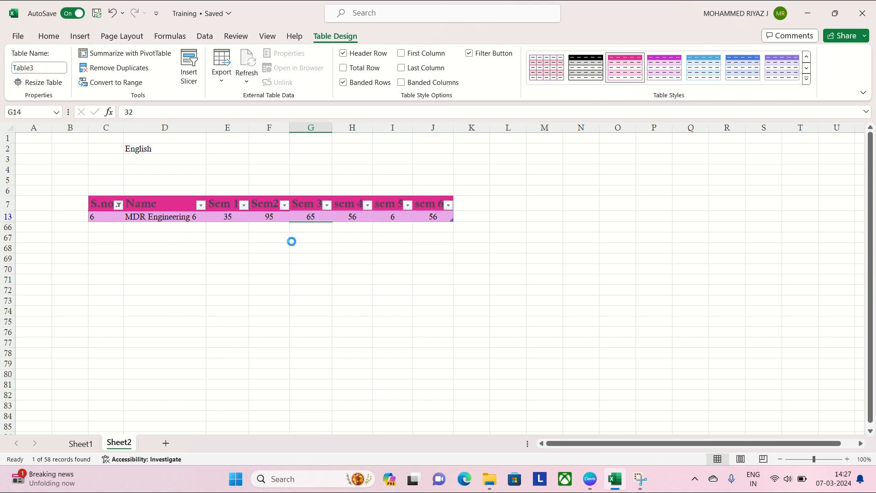
# - Undo the S.no filter and the table conversion, and clear the range selection
pyautogui.hotkey('ctrl', 'z')
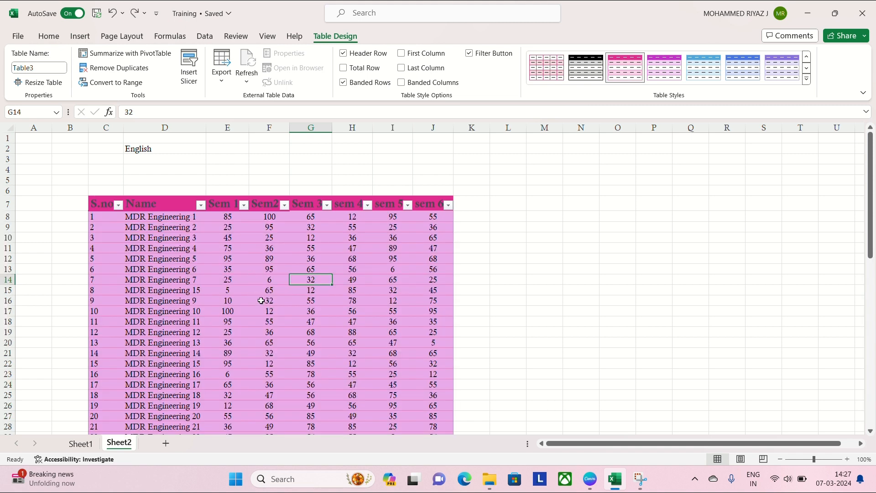
pyautogui.hotkey('ctrl', 'z')
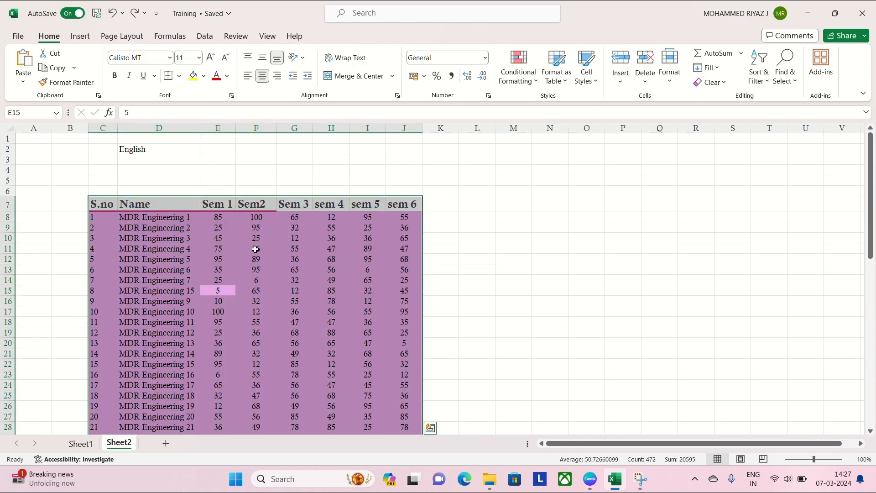
pyautogui.click(255, 248)
pyautogui.moveTo(101, 217); pyautogui.dragTo(97, 322)
pyautogui.click(98, 294)
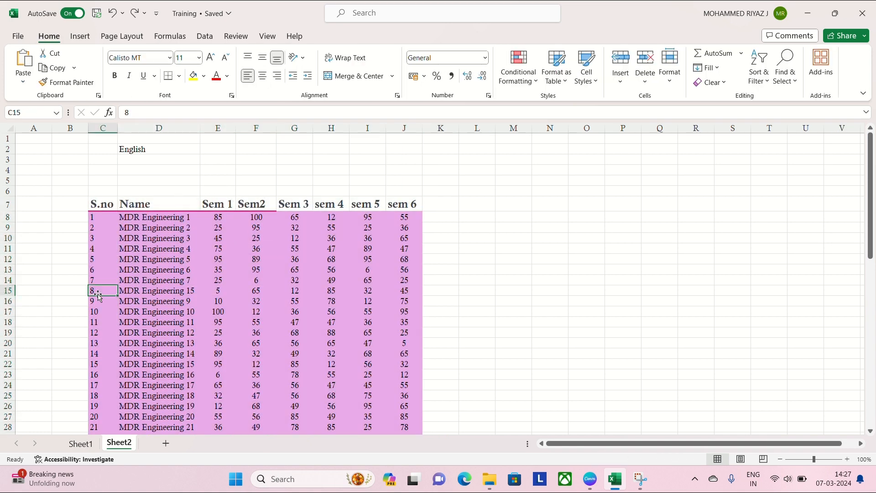
pyautogui.click(165, 249)
pyautogui.hotkey('ctrl', 'a')
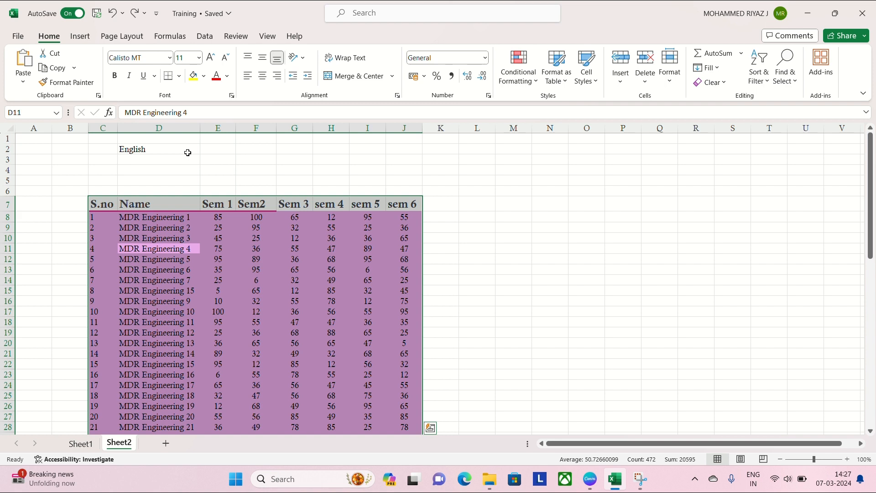
pyautogui.hotkey('ctrl', 'q')
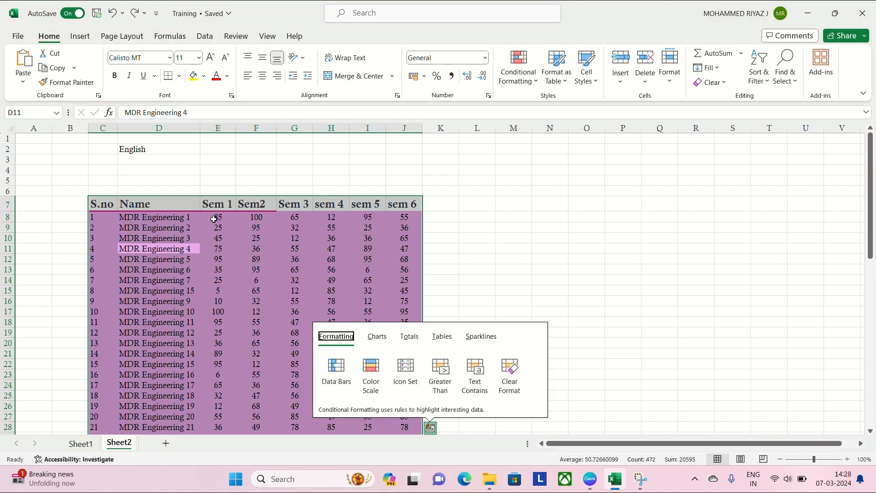
# - Select the whole marks data range again and create a table with headers from C7:J65
pyautogui.click(238, 255)
pyautogui.hotkey('ctrl', 'a')
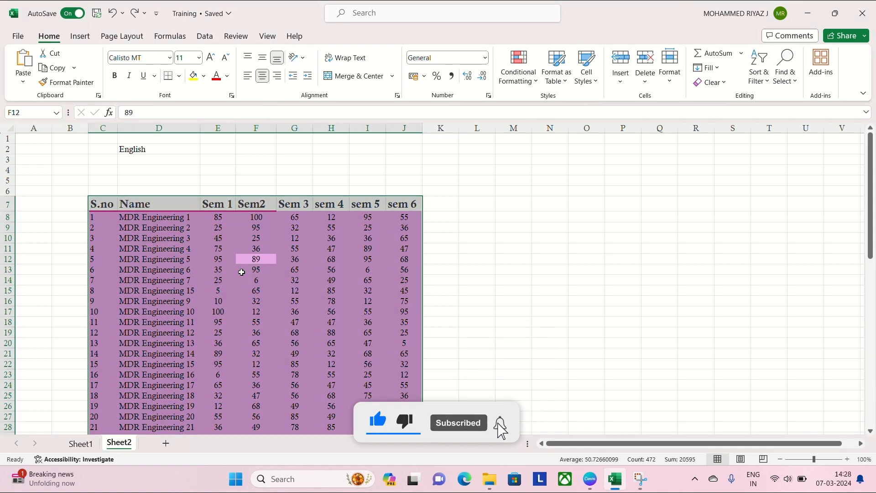
pyautogui.hotkey('ctrl', 't')
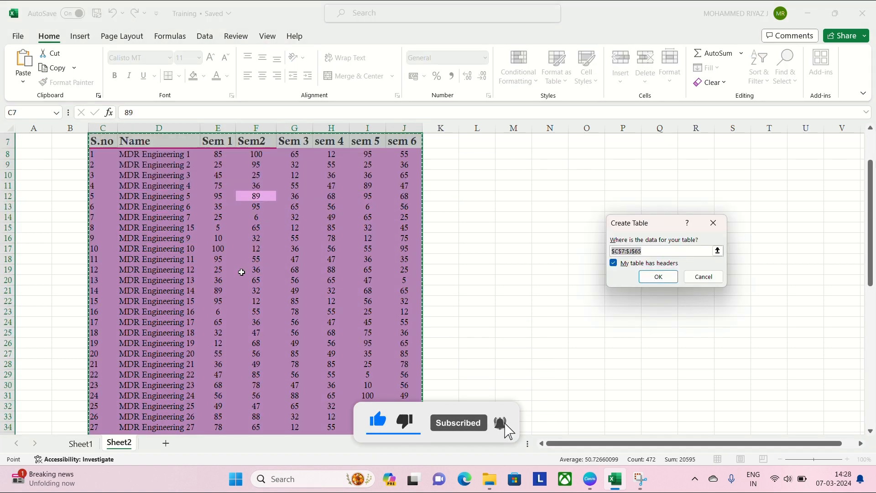
pyautogui.click(657, 277)
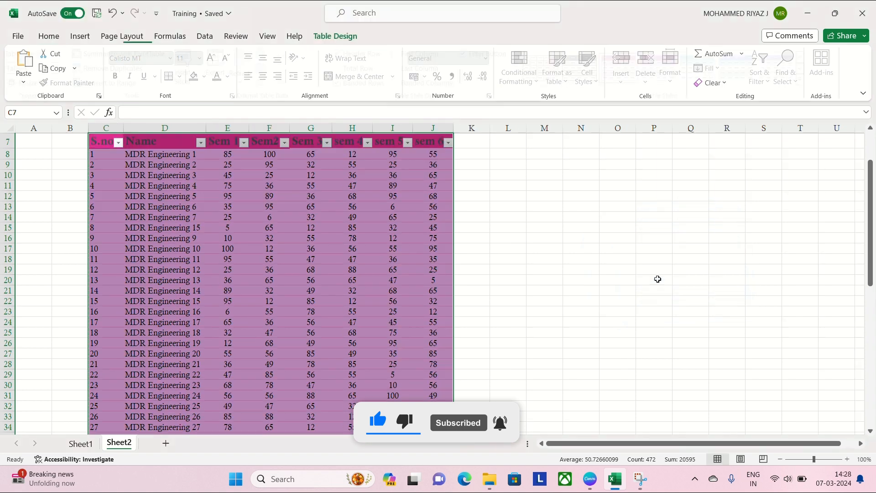
pyautogui.click(78, 36)
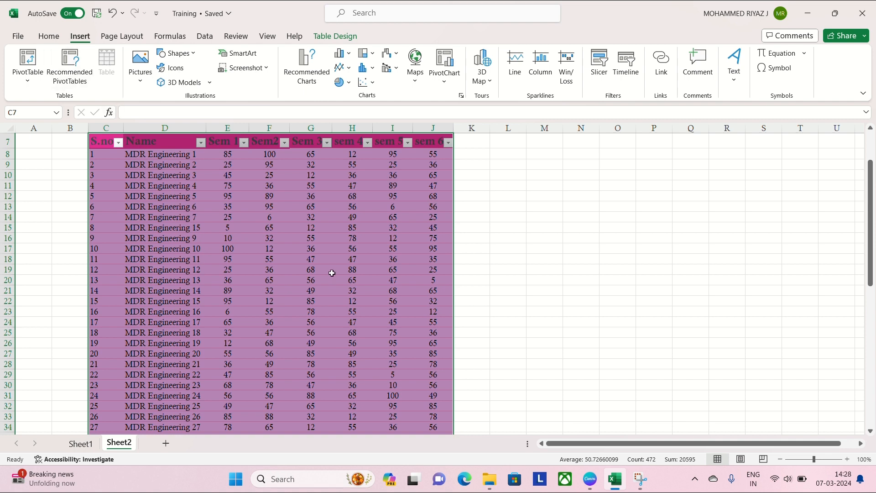
# - Try the black dark table style on the marks table, and switch it to the light pink gridded style
pyautogui.scroll(2, 332, 273)
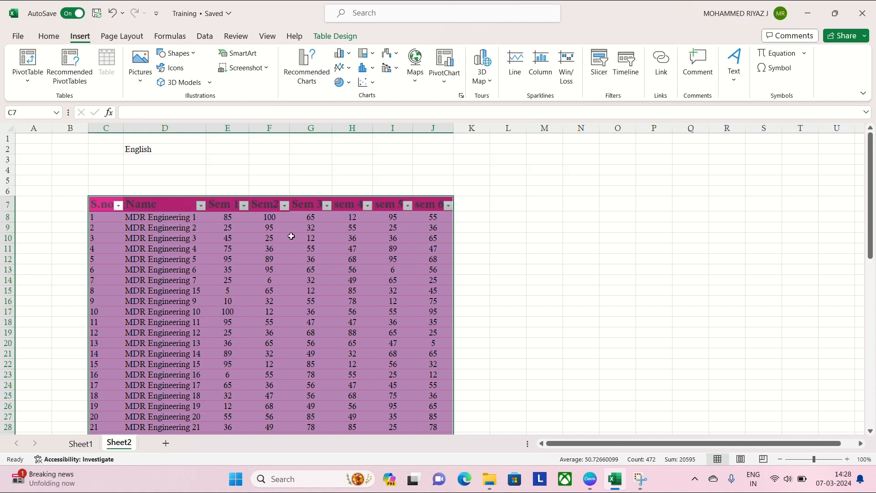
pyautogui.click(342, 40)
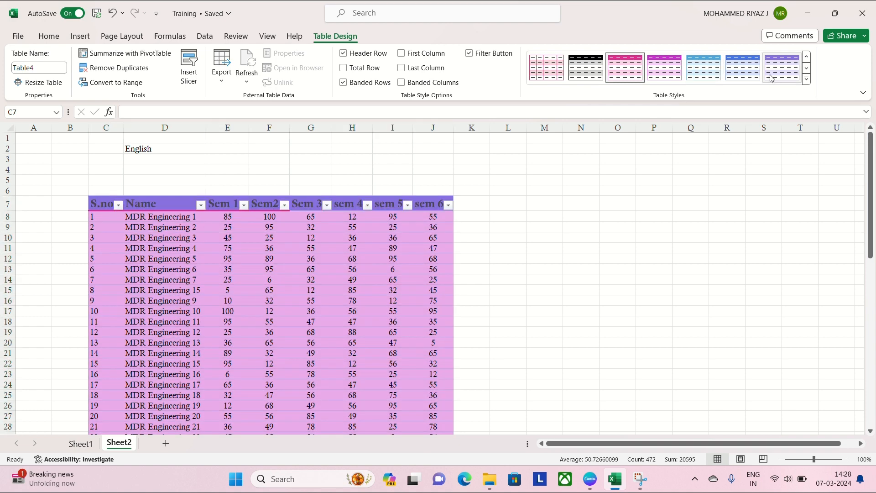
pyautogui.click(807, 79)
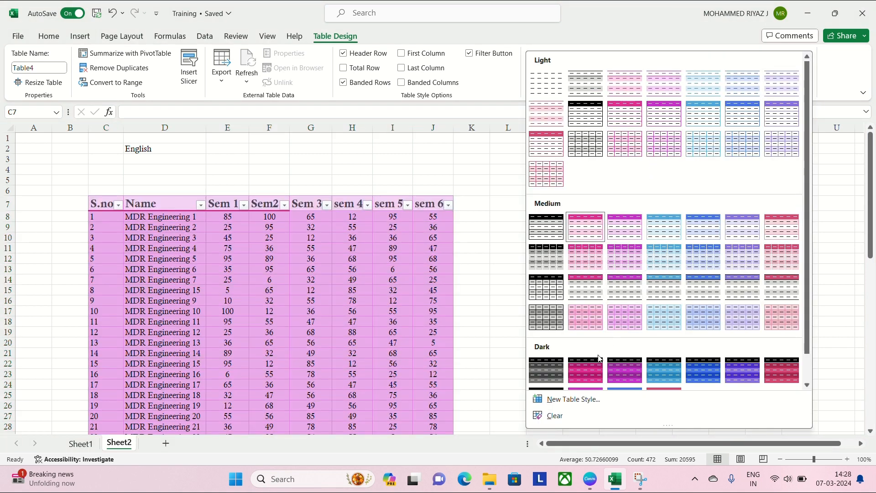
pyautogui.click(554, 376)
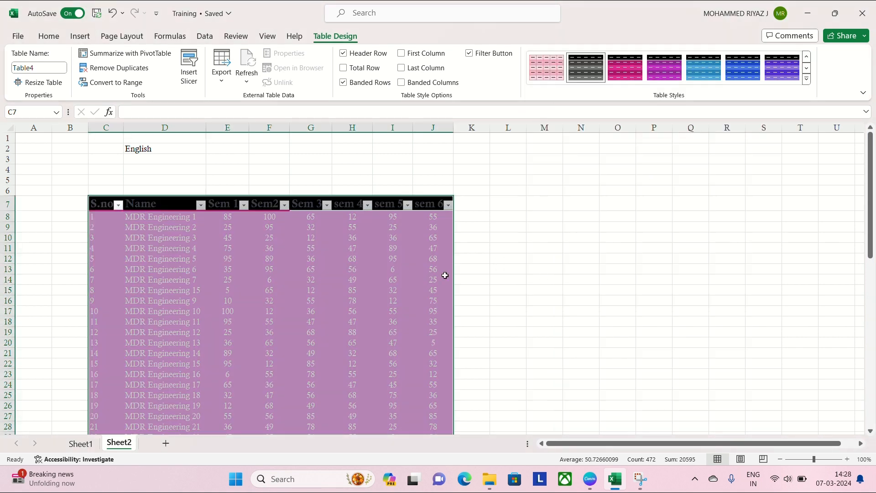
pyautogui.click(555, 71)
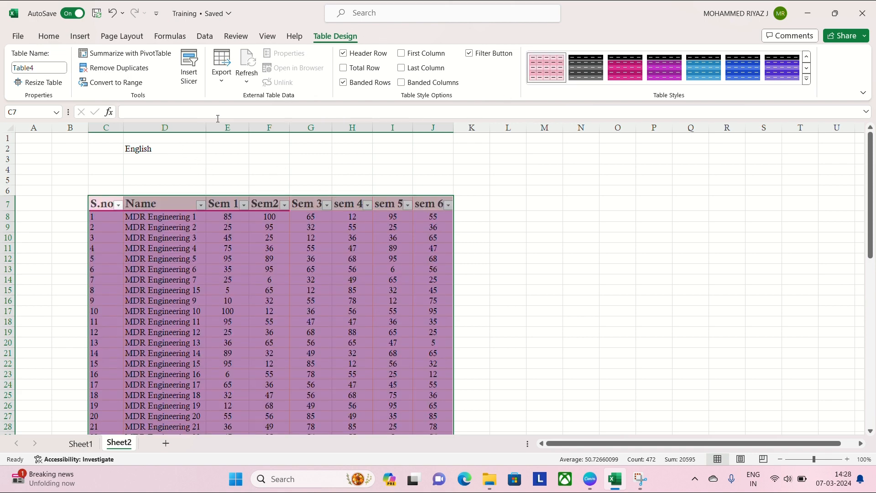
# - Insert a slicer for the sem 5 column and place it in the empty area beside the table
pyautogui.click(189, 66)
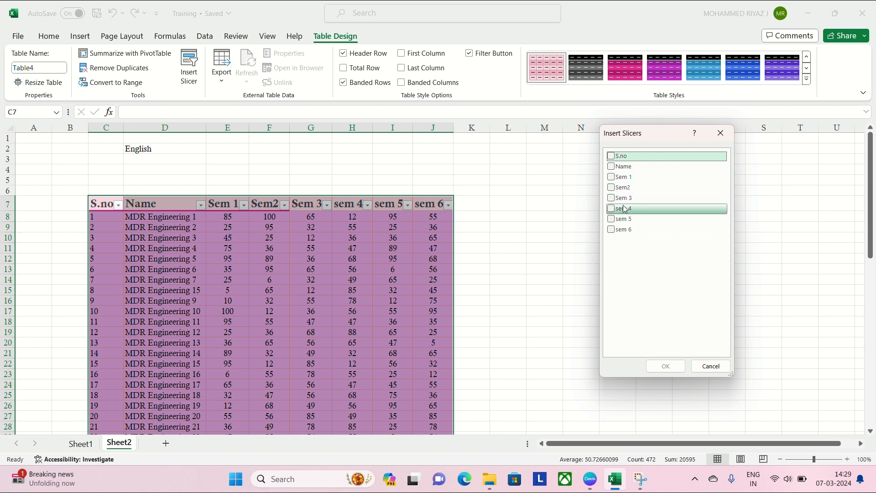
pyautogui.click(611, 219)
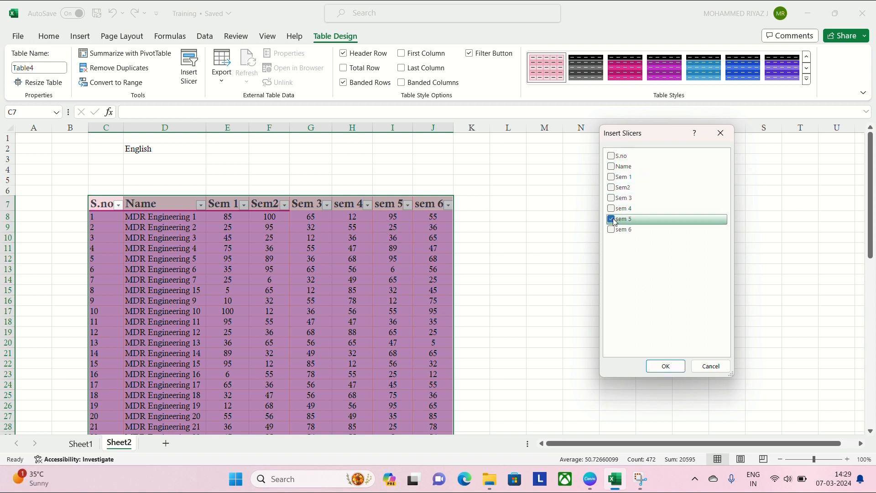
pyautogui.click(666, 367)
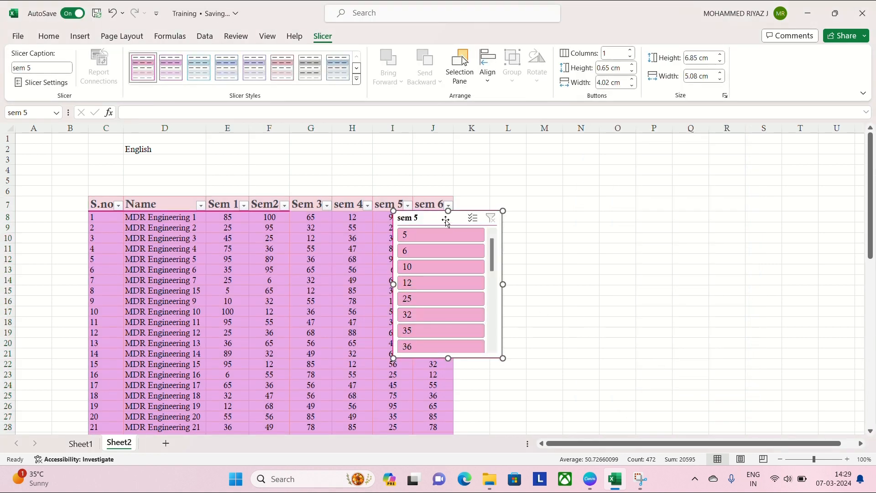
pyautogui.moveTo(447, 223); pyautogui.dragTo(568, 215)
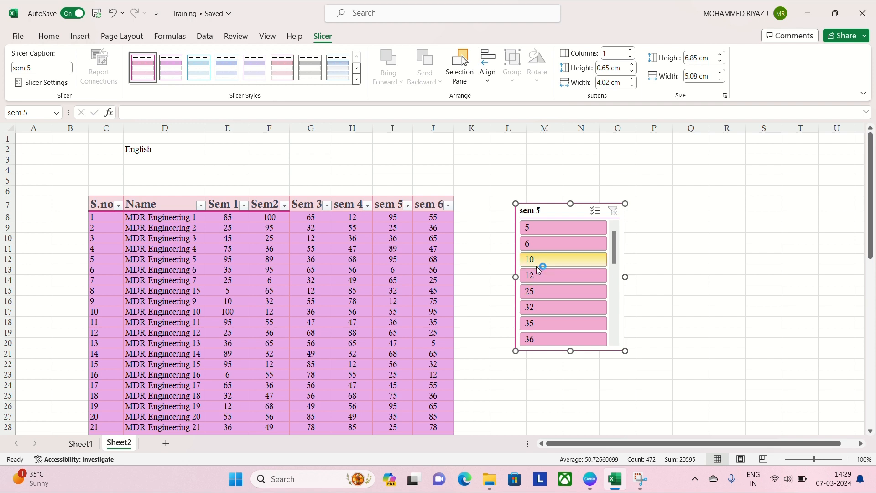
pyautogui.click(379, 23)
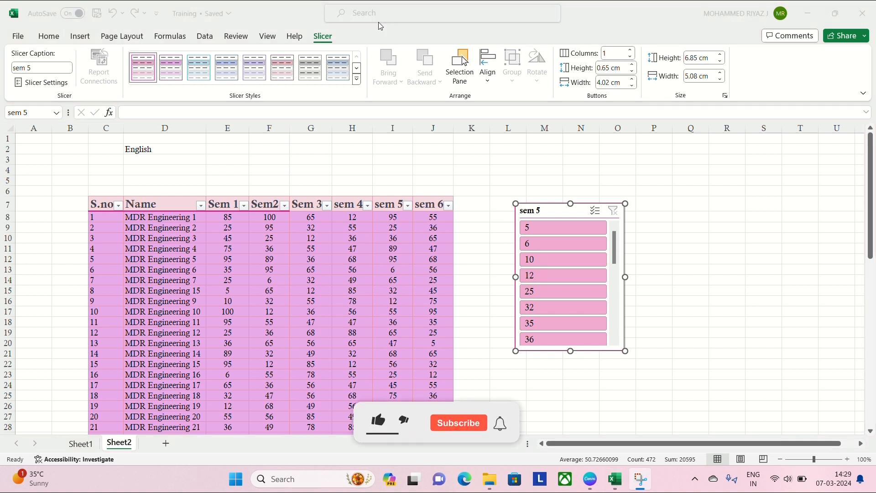
# - Use the slicer to show only sem 5 marks of 10, and remove both that filter and the slicer
pyautogui.click(542, 259)
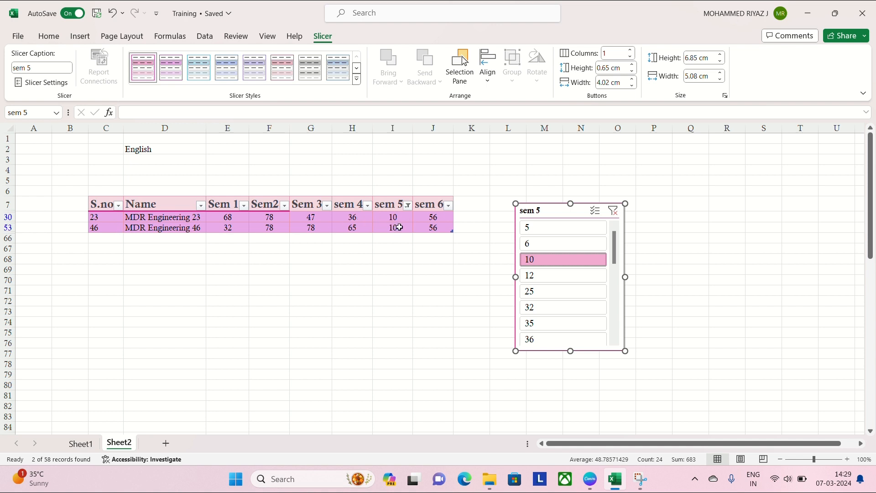
pyautogui.click(614, 211)
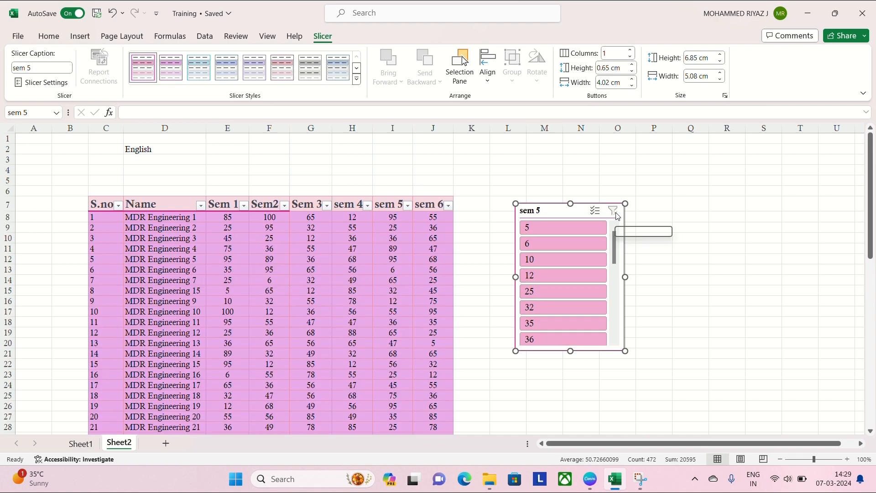
pyautogui.press('Escape')
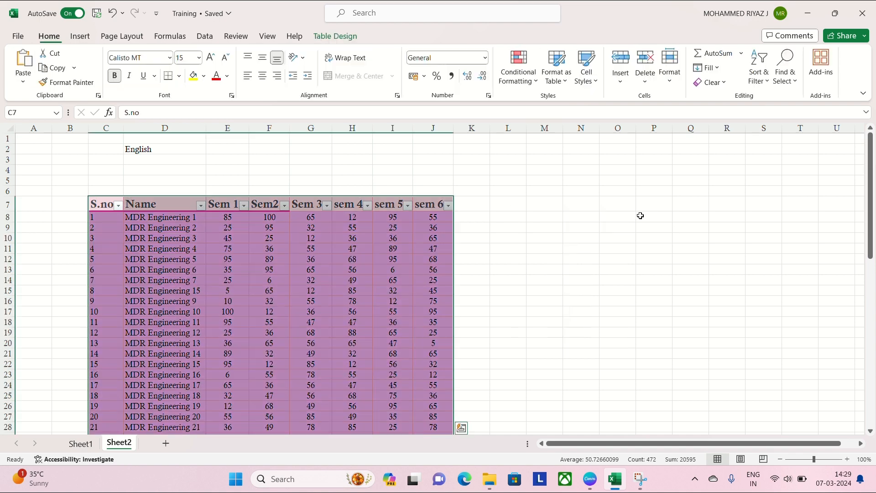
# - Filter the sem 5 column to the value 10 from its header, and undo that filter
pyautogui.click(408, 206)
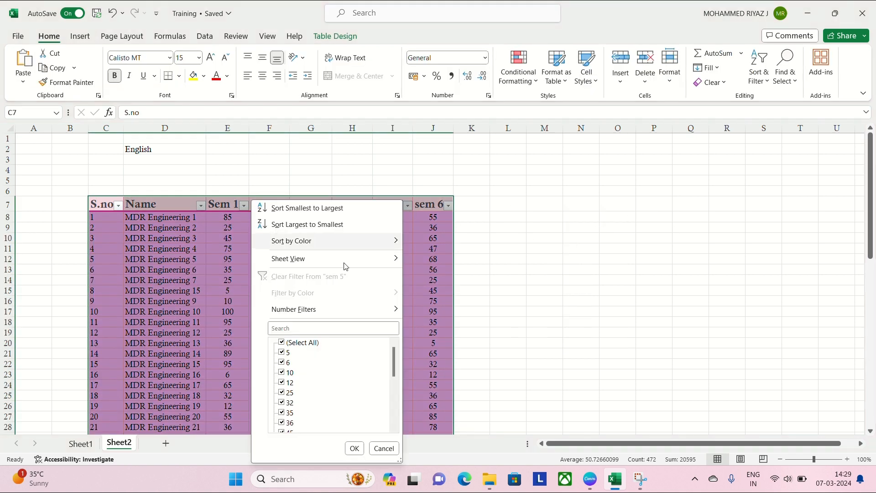
pyautogui.click(282, 343)
pyautogui.click(281, 373)
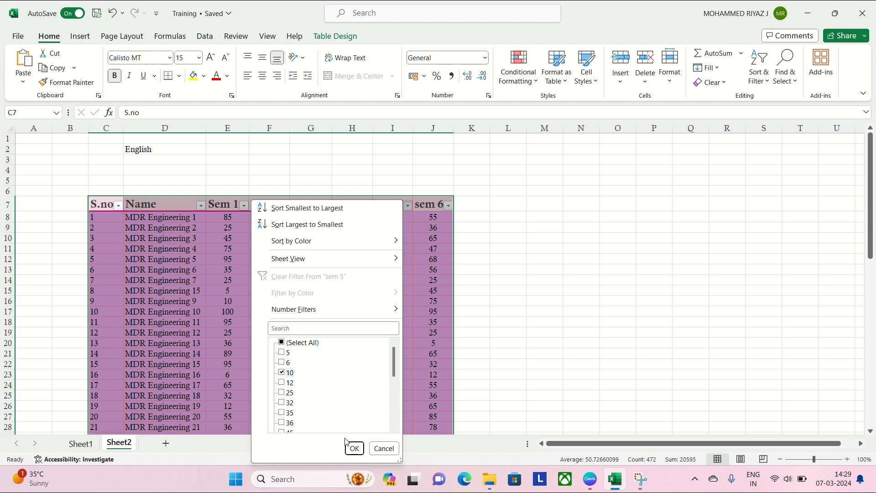
pyautogui.click(355, 448)
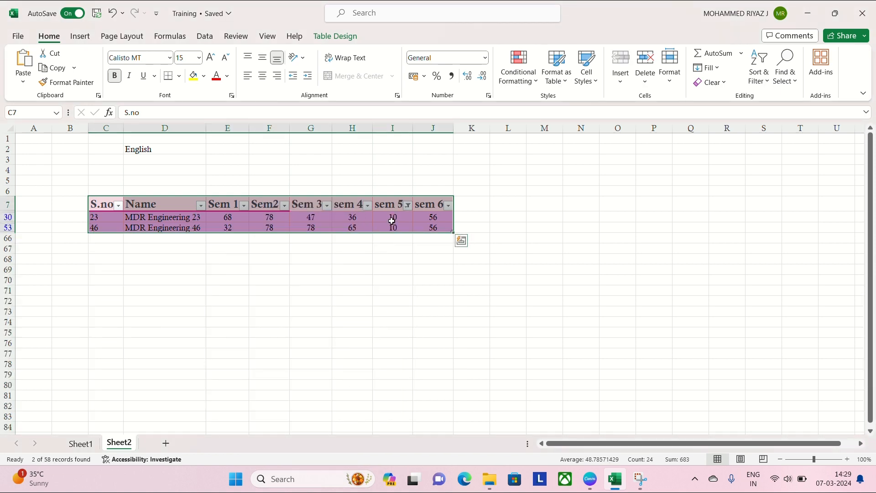
pyautogui.hotkey('ctrl', 'z')
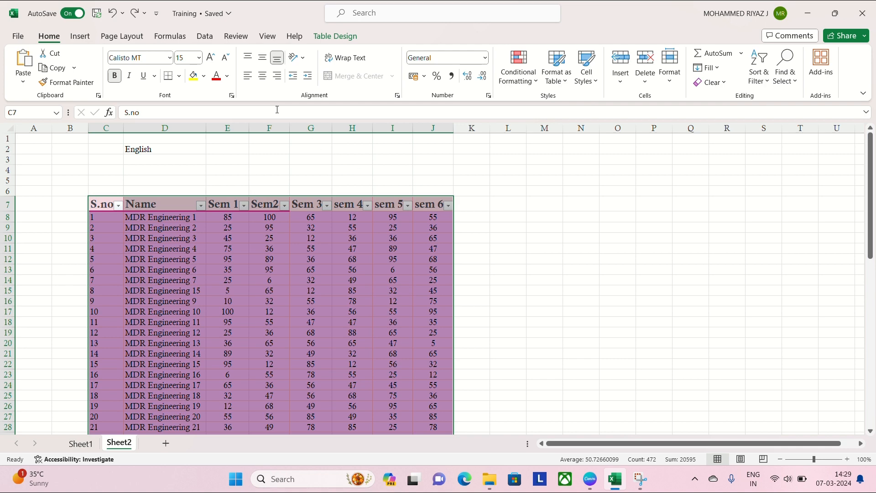
# - Insert a slicer for the table's Sem 3 column
pyautogui.click(335, 36)
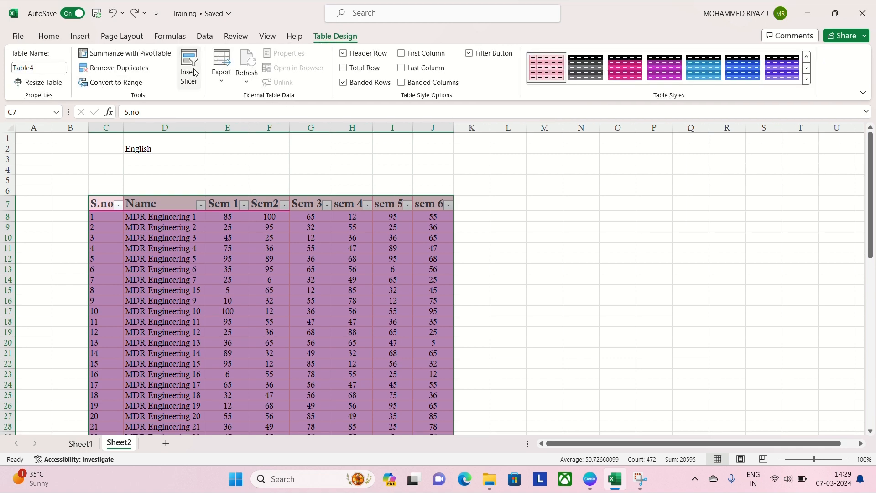
pyautogui.click(195, 73)
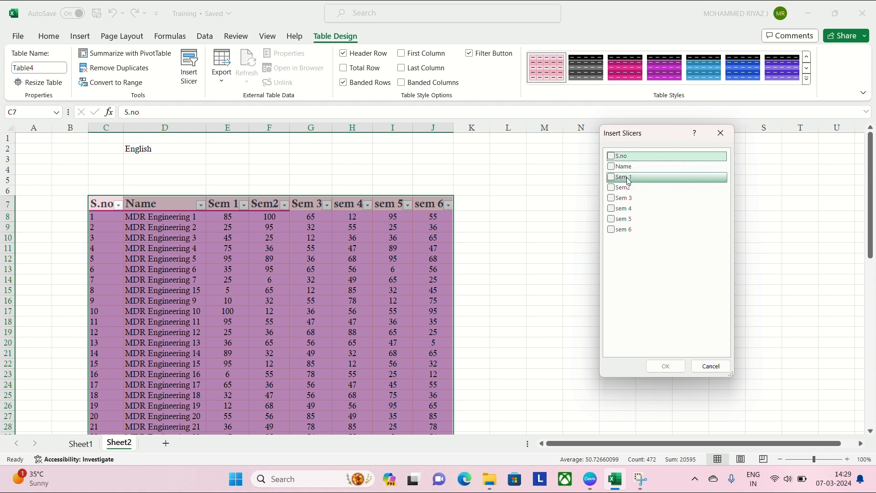
pyautogui.click(624, 202)
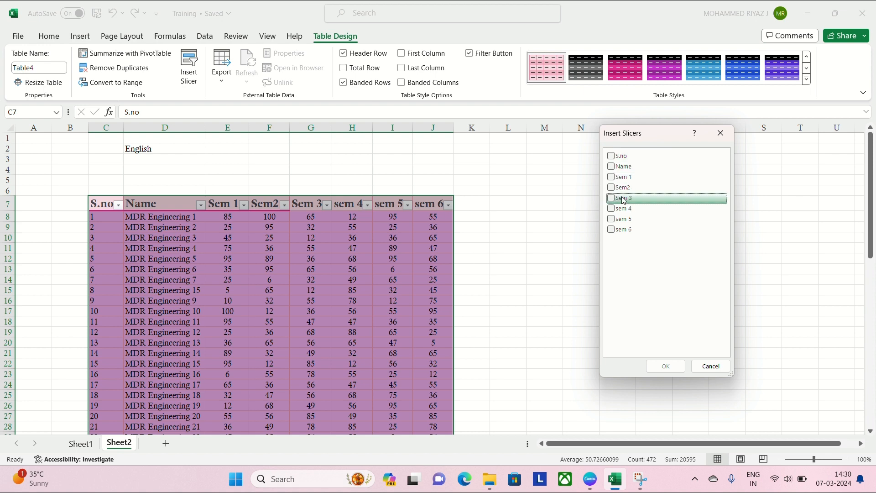
pyautogui.click(623, 199)
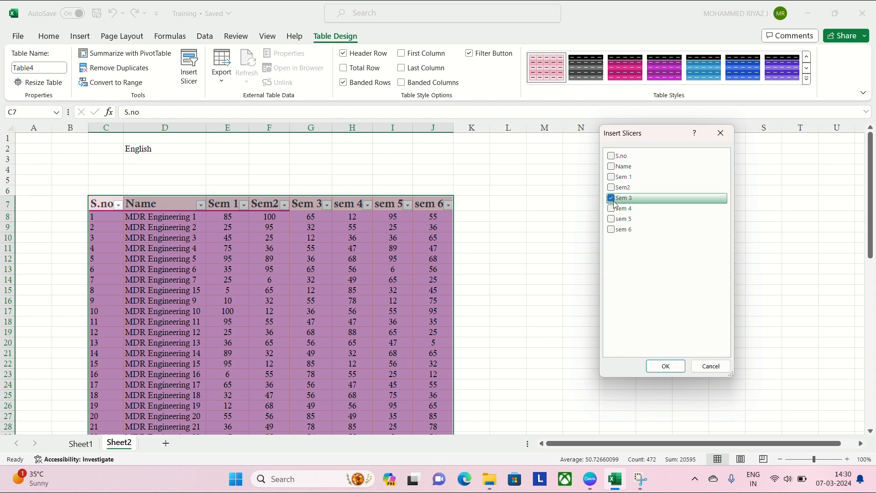
pyautogui.click(666, 366)
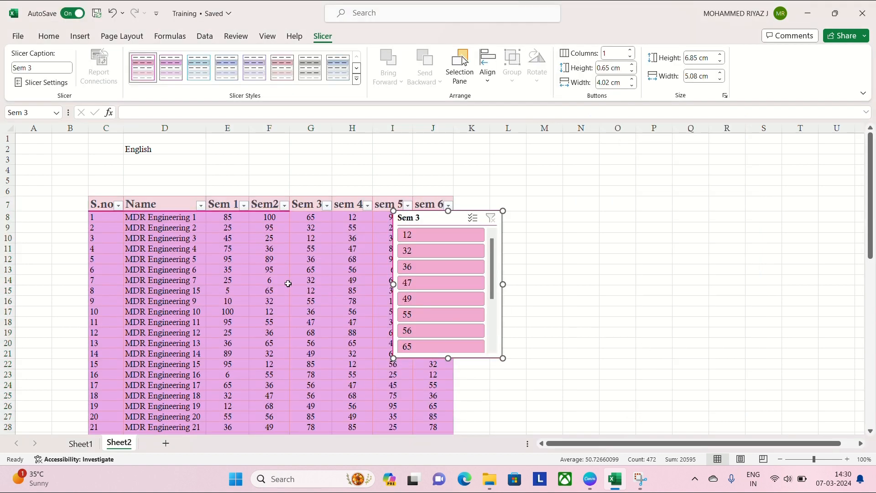
# - Show only Sem 3 marks of 47 with the slicer, move the slicer off the table, and clear its filter
pyautogui.click(428, 283)
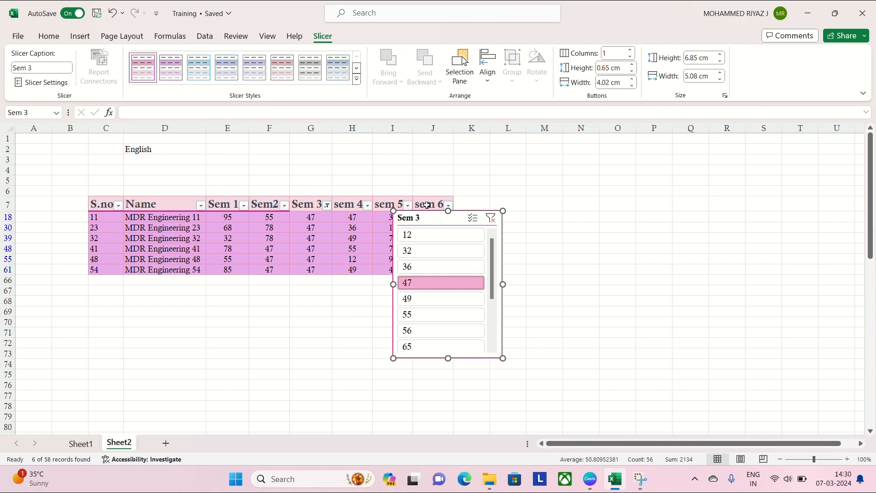
pyautogui.moveTo(439, 215); pyautogui.dragTo(510, 220)
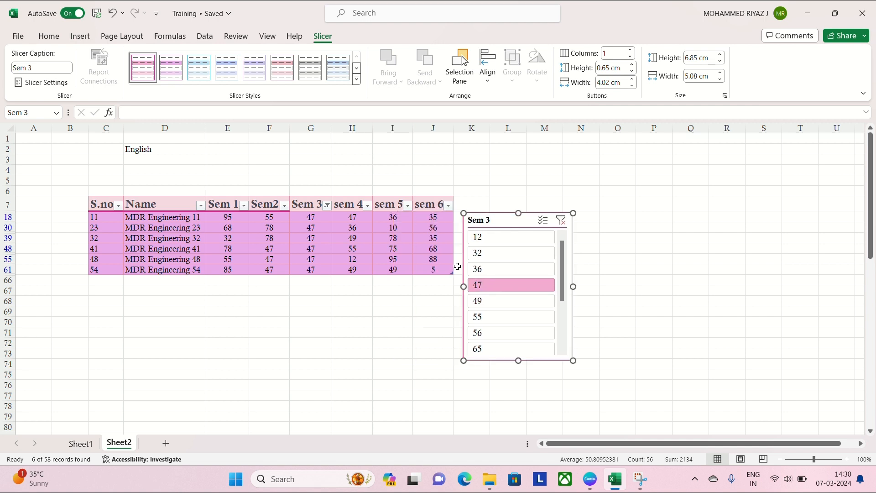
pyautogui.click(561, 220)
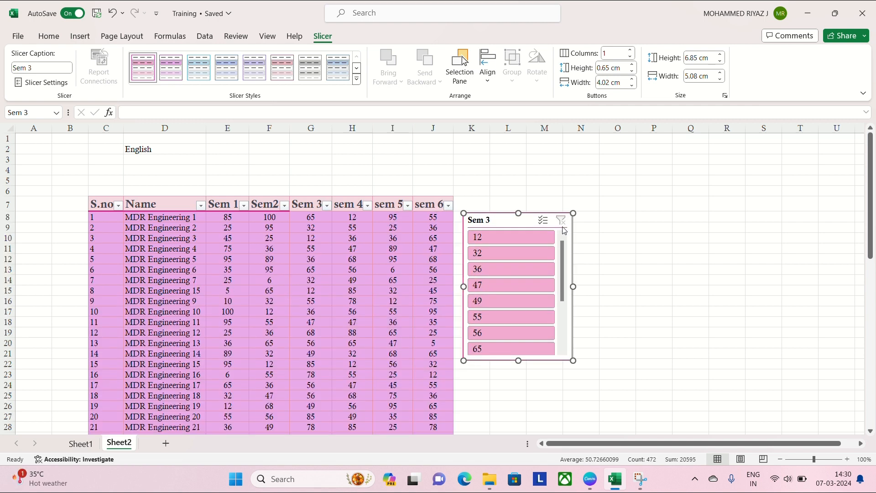
# - Delete the Sem 3 slicer from the sheet
pyautogui.click(608, 288)
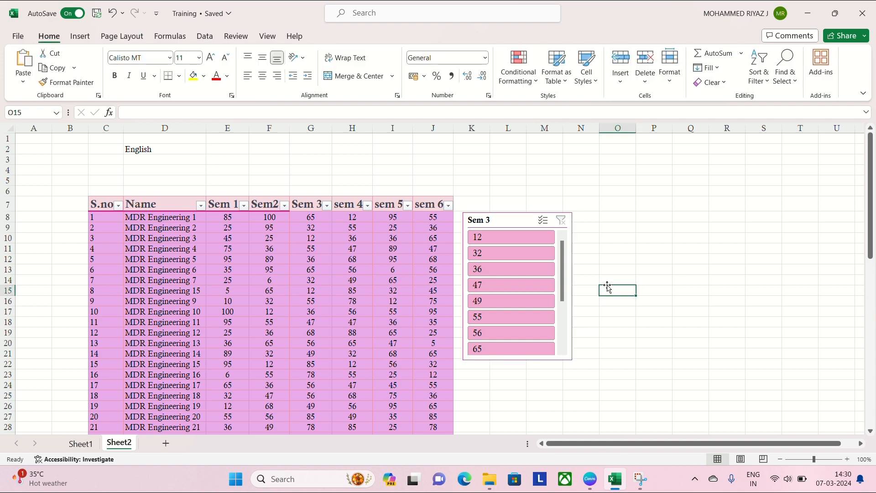
pyautogui.click(531, 227)
pyautogui.press('Delete')
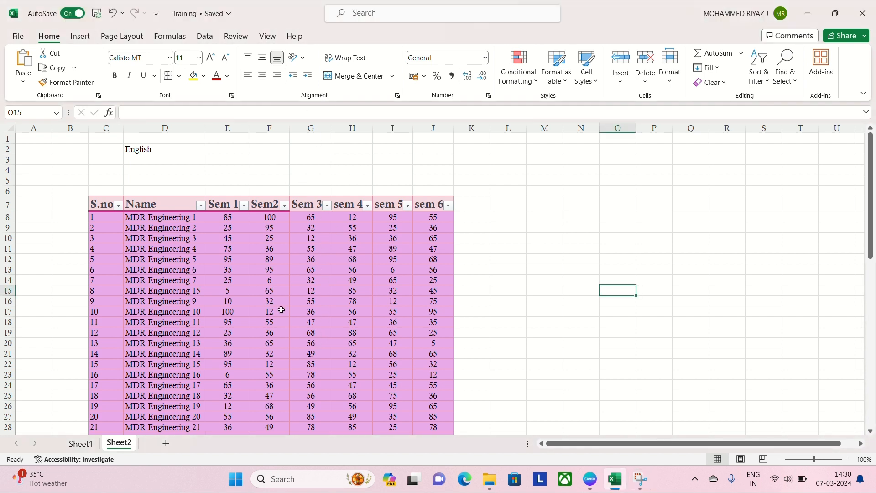
# - Add a total row to the marks table and review the sem 6 total against the column above it
pyautogui.click(276, 319)
pyautogui.click(341, 36)
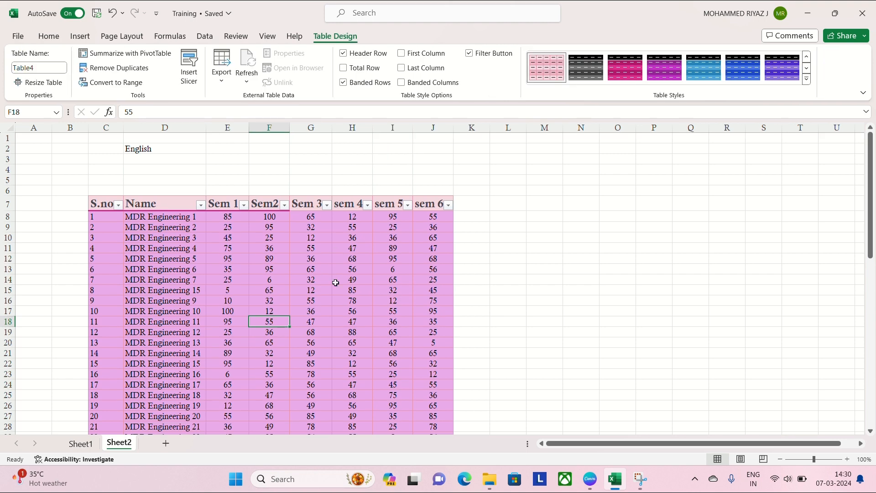
pyautogui.scroll(-9, 335, 283)
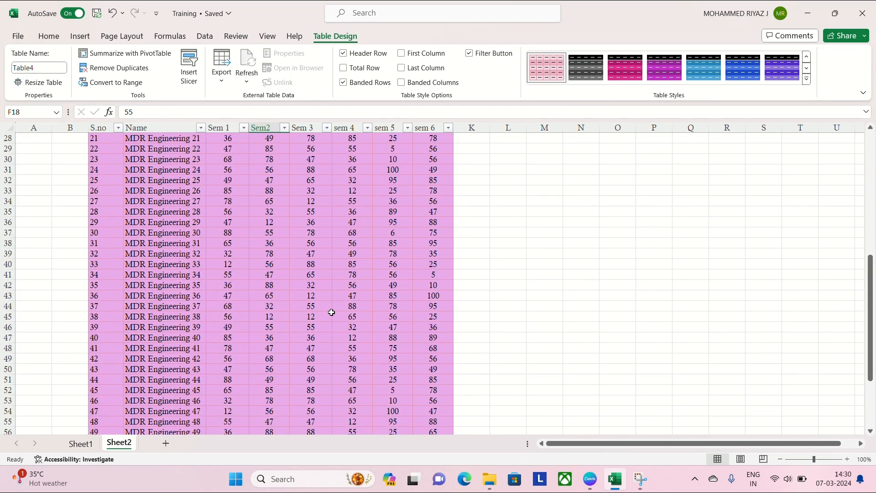
pyautogui.scroll(3, 331, 313)
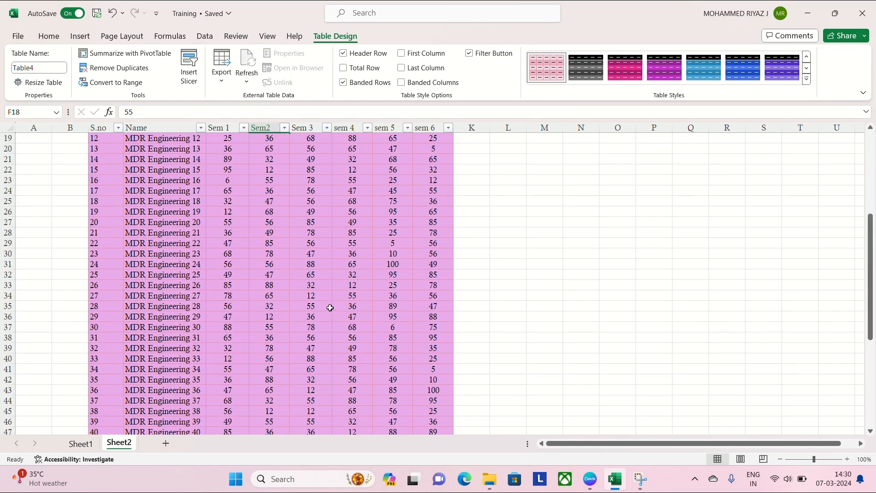
pyautogui.scroll(5, 315, 287)
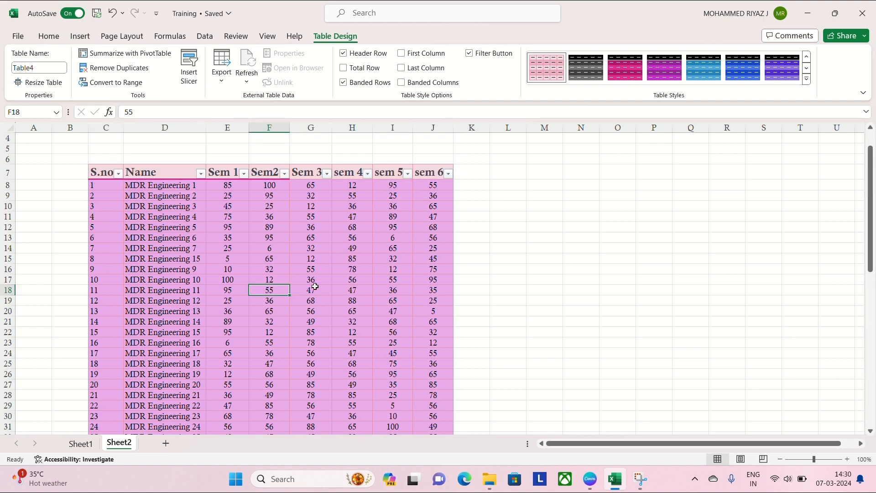
pyautogui.click(344, 68)
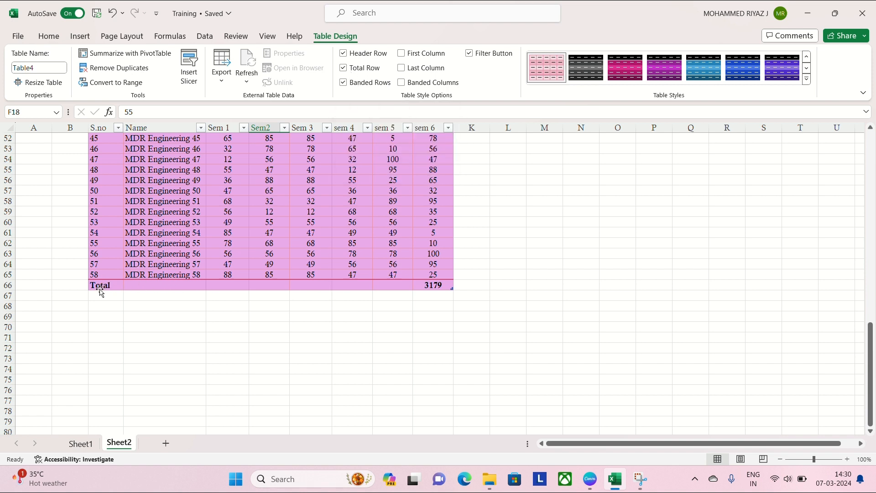
pyautogui.scroll(3, 433, 287)
pyautogui.scroll(14, 437, 274)
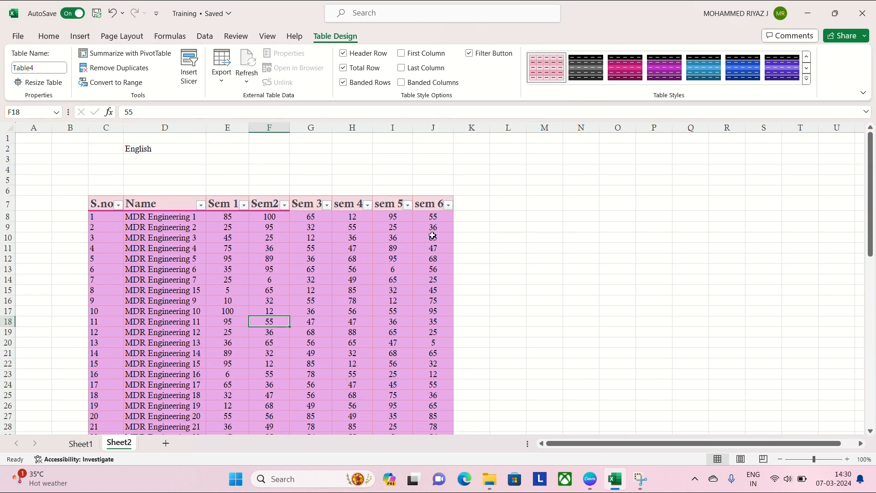
pyautogui.scroll(-14, 434, 282)
pyautogui.scroll(-1, 434, 383)
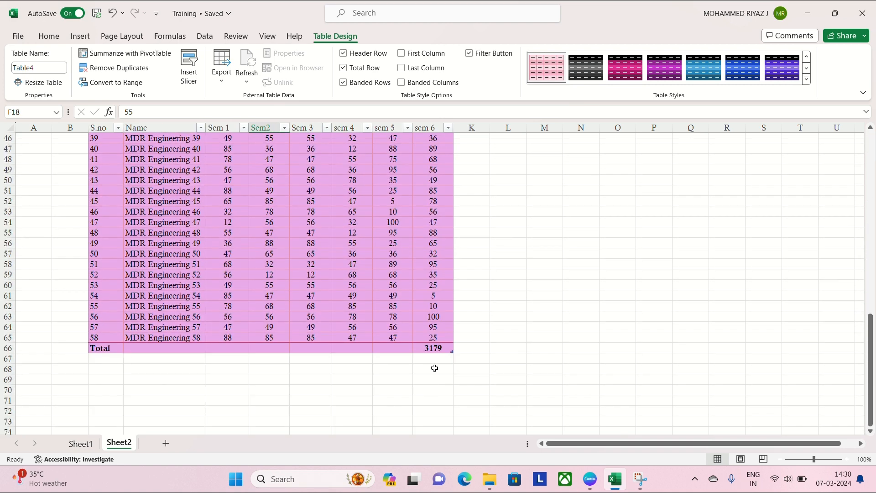
pyautogui.scroll(15, 431, 320)
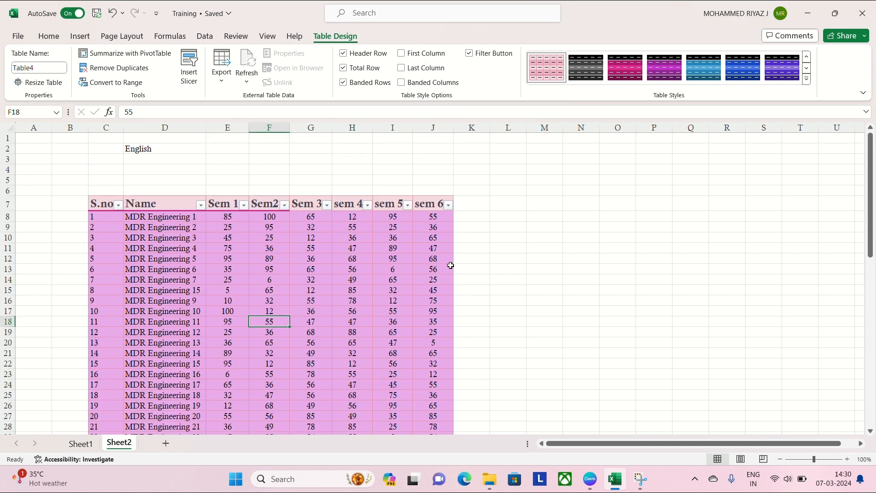
# - Add a column headed Total to the marks table, immediately after the sem 6 column
pyautogui.click(470, 208)
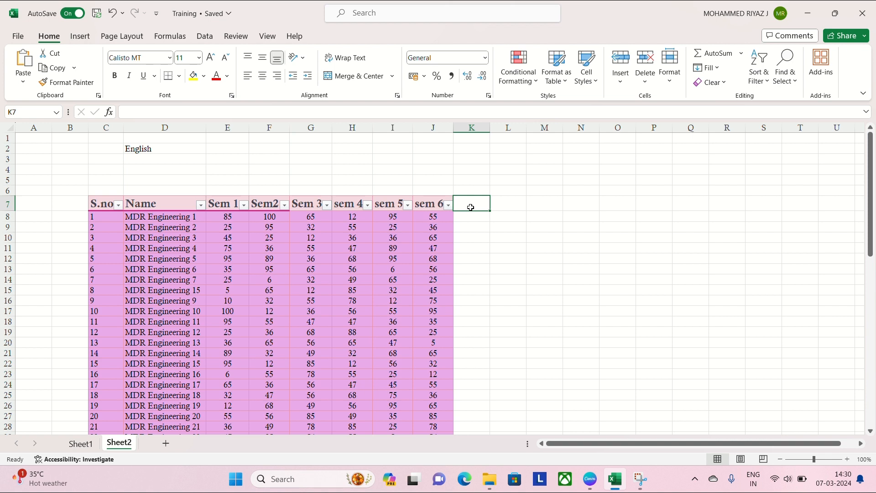
pyautogui.doubleClick(471, 208)
pyautogui.write('Total')
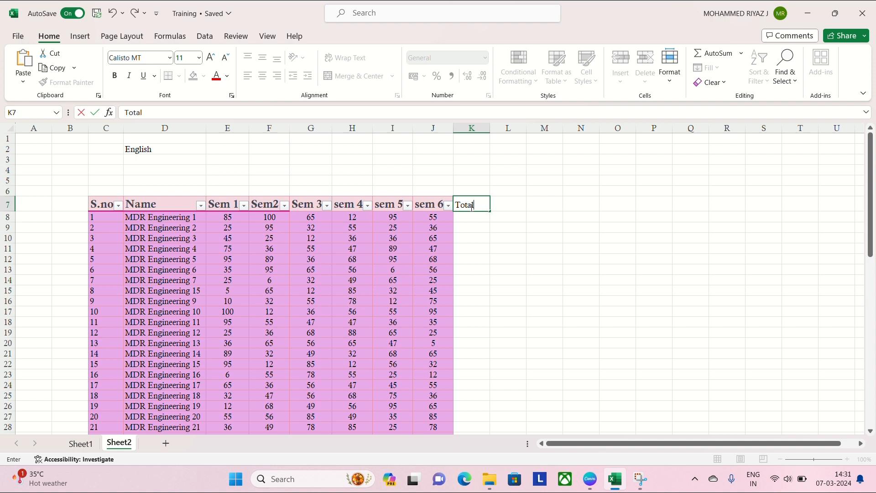
pyautogui.press('Return')
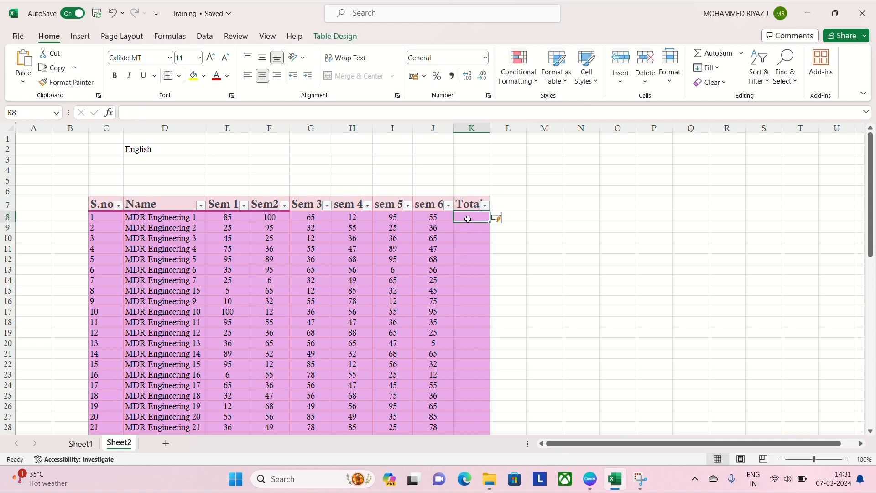
# - Fill the Total column with a SUM formula adding each row's marks from Sem 1 to sem 6
pyautogui.doubleClick(468, 218)
pyautogui.write('=sum')
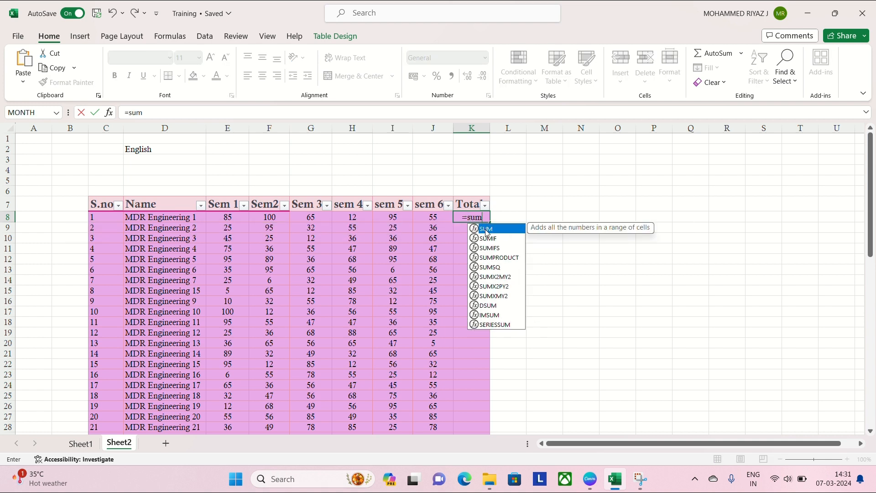
pyautogui.doubleClick(487, 229)
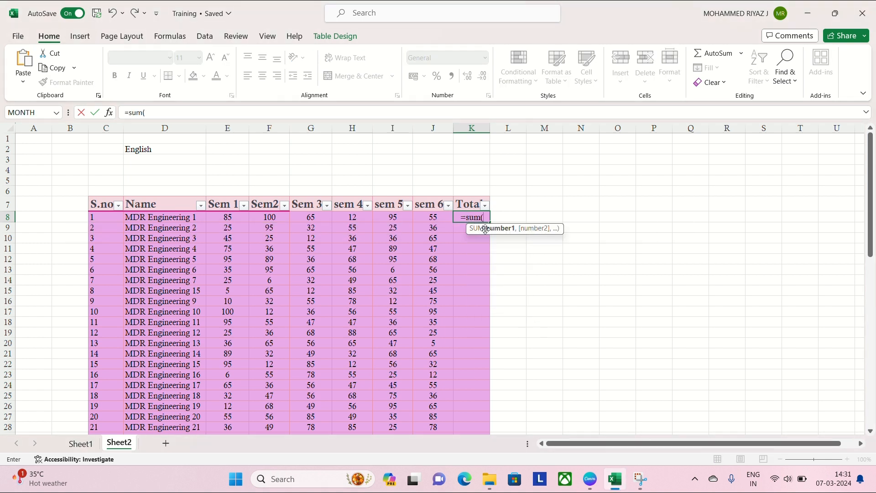
pyautogui.moveTo(230, 217); pyautogui.dragTo(432, 218)
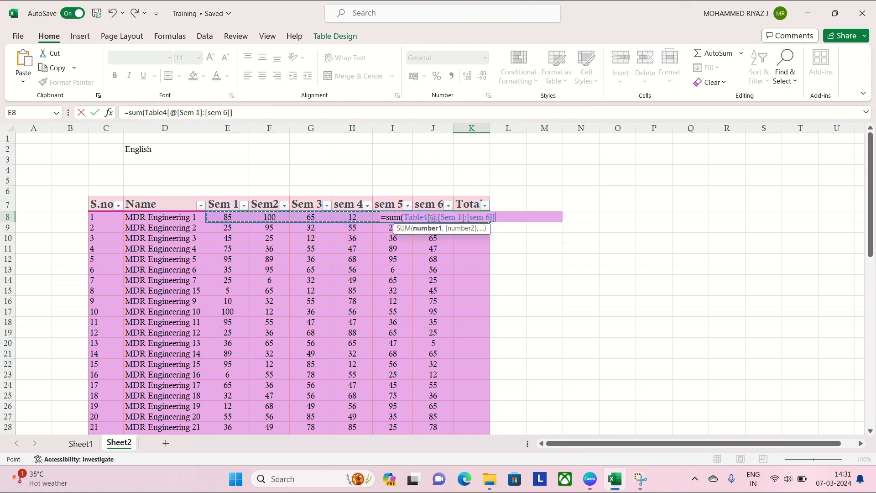
pyautogui.write(')')
pyautogui.press('Return')
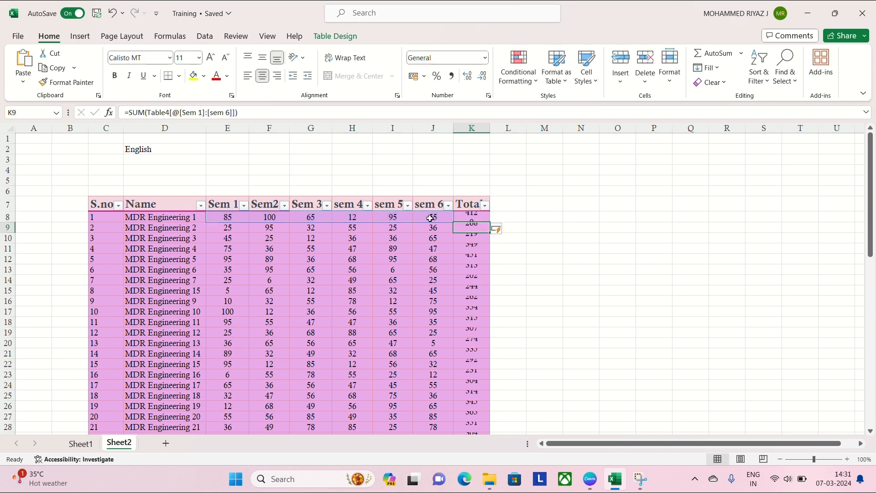
# - Inspect the Total formula for MDR Engineering 19 without changing it, and look through the column down to the total row
pyautogui.scroll(-4, 434, 235)
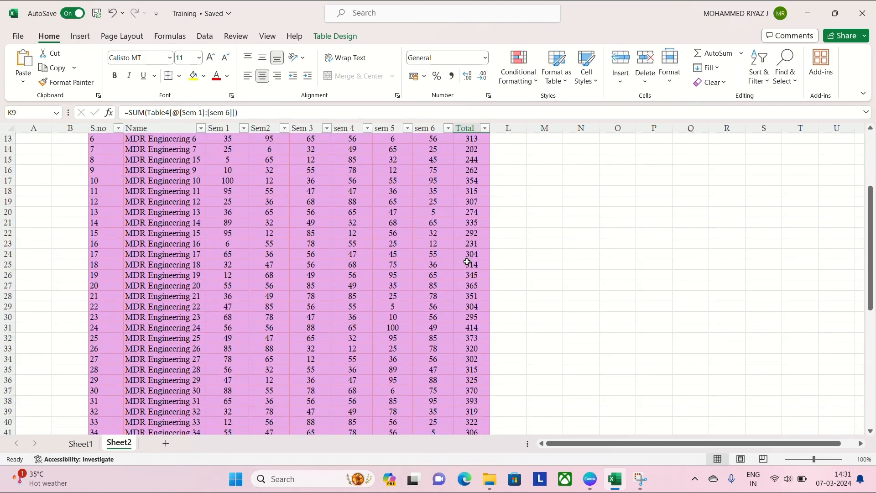
pyautogui.doubleClick(473, 275)
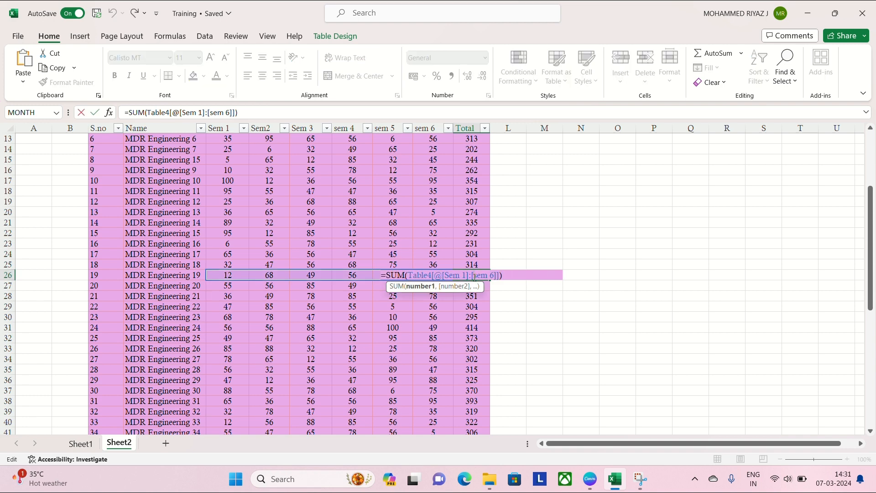
pyautogui.press('Escape')
pyautogui.scroll(-9, 479, 331)
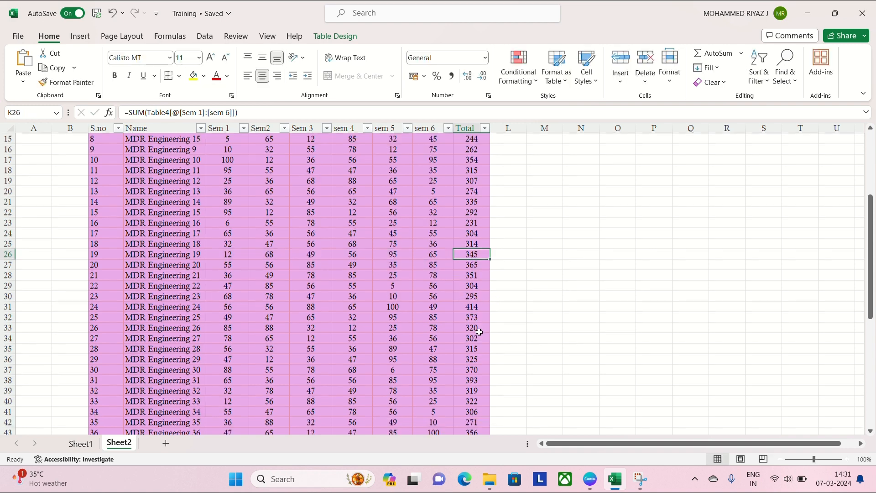
pyautogui.scroll(-1, 479, 331)
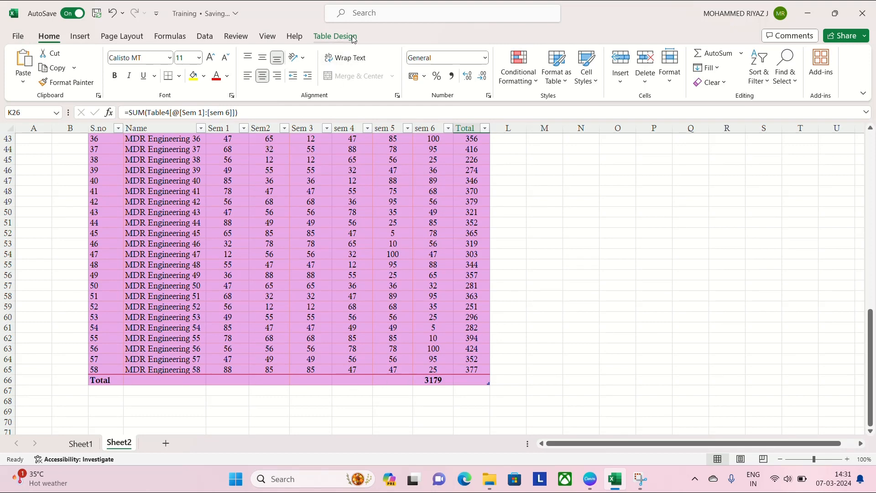
# - Remove the table's total row and check the formulas and row sums in the Total column
pyautogui.click(335, 36)
pyautogui.click(350, 68)
pyautogui.click(343, 68)
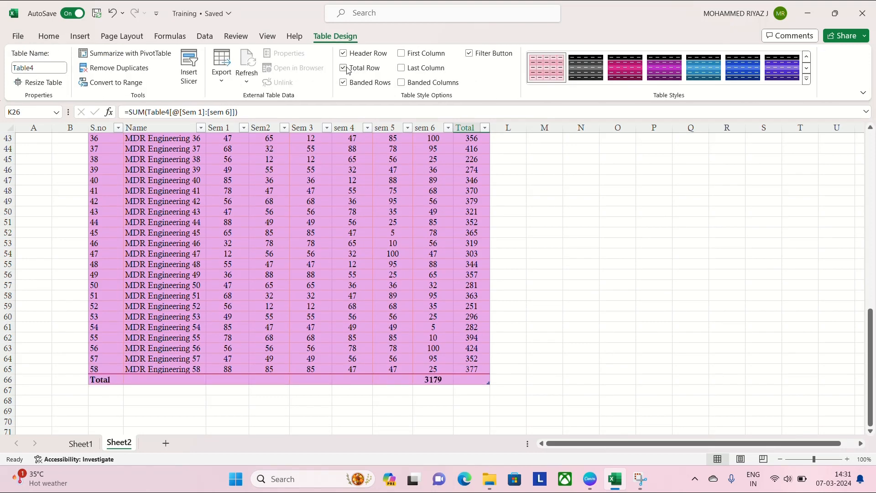
pyautogui.click(346, 68)
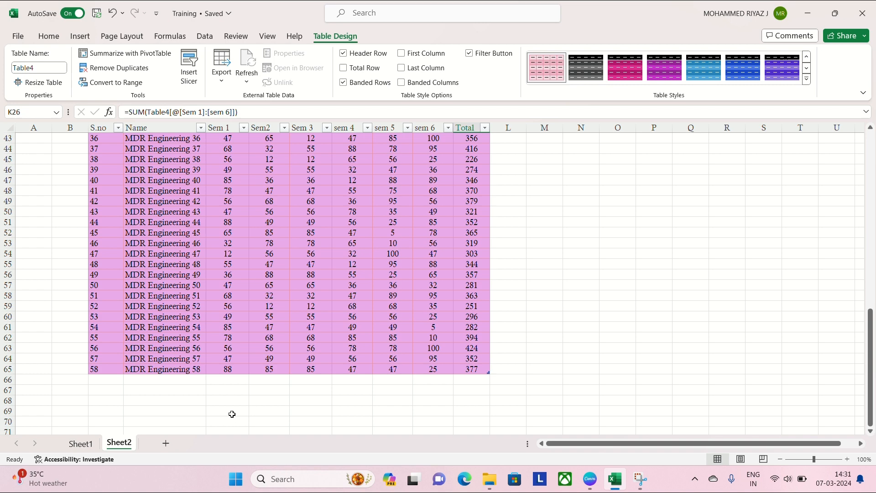
pyautogui.click(228, 391)
pyautogui.scroll(12, 368, 358)
pyautogui.scroll(2, 424, 332)
pyautogui.click(475, 225)
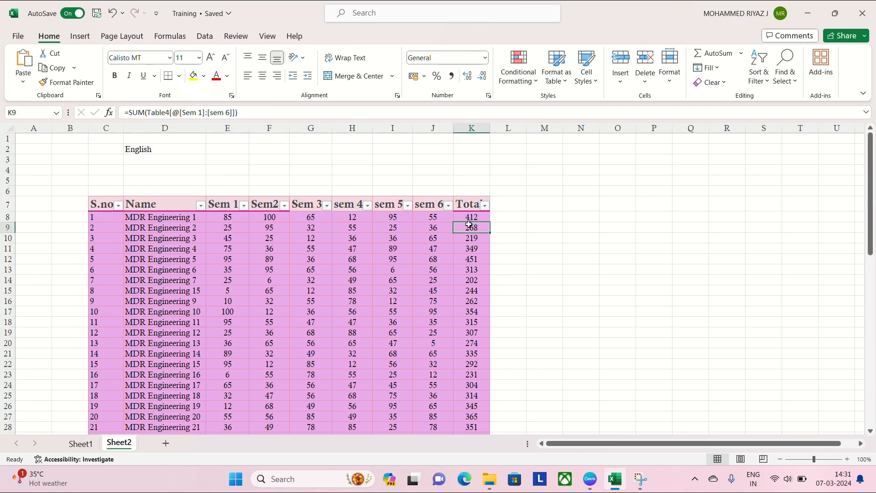
pyautogui.scroll(-7, 474, 379)
pyautogui.scroll(-2, 475, 379)
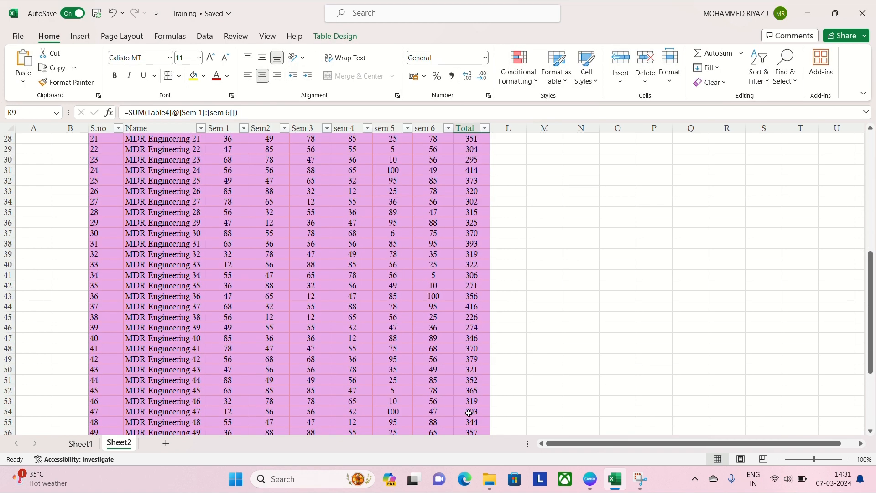
pyautogui.scroll(-5, 473, 415)
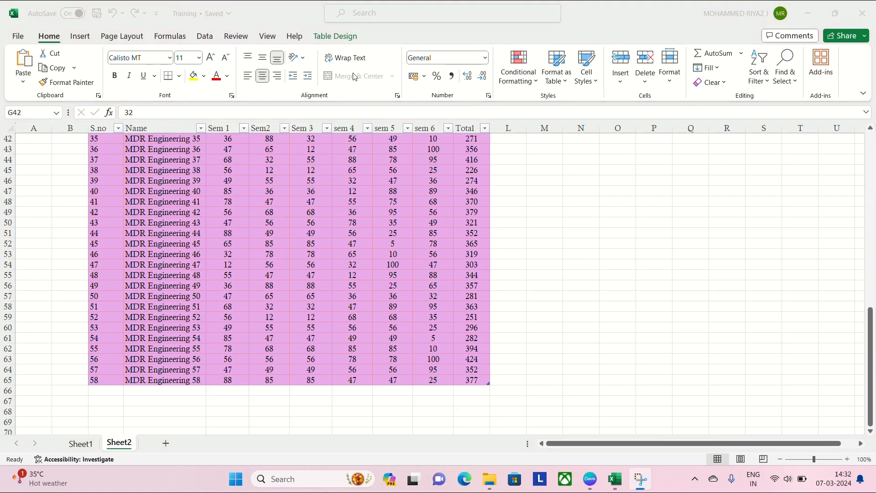
# - Turn the table's total row on again and review the sem 6 marks above its total
pyautogui.click(336, 36)
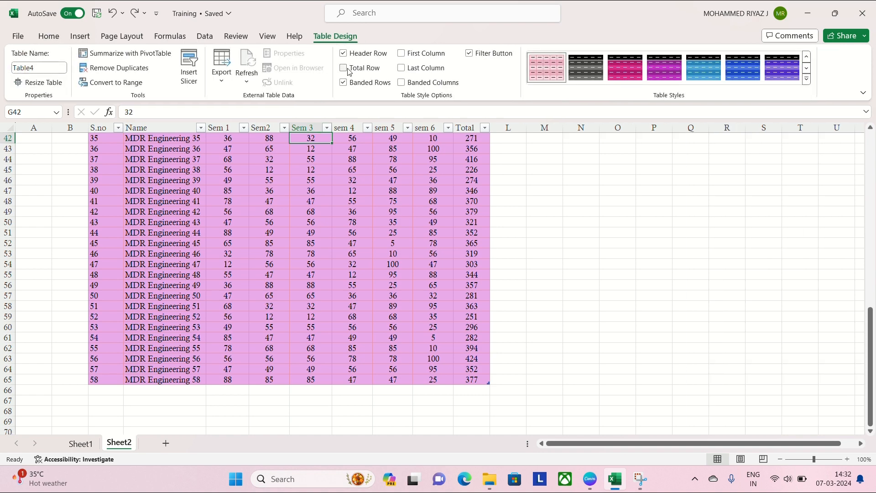
pyautogui.click(344, 68)
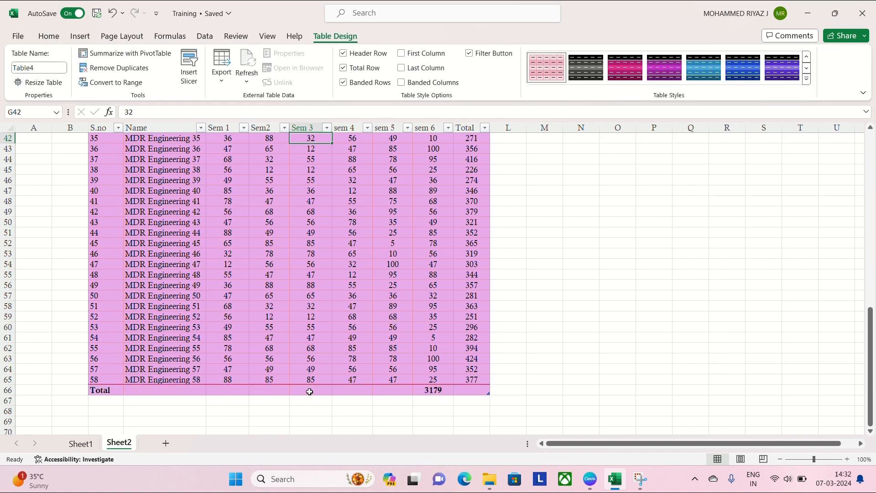
pyautogui.scroll(13, 438, 202)
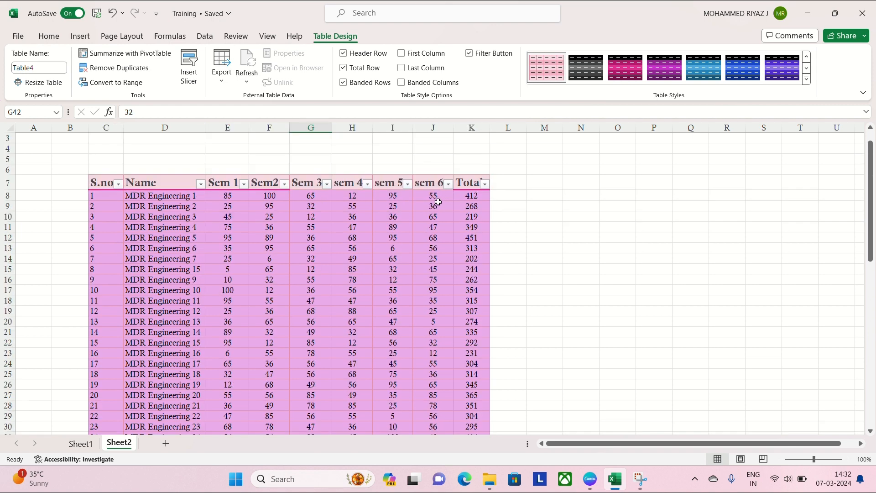
pyautogui.scroll(-10, 438, 202)
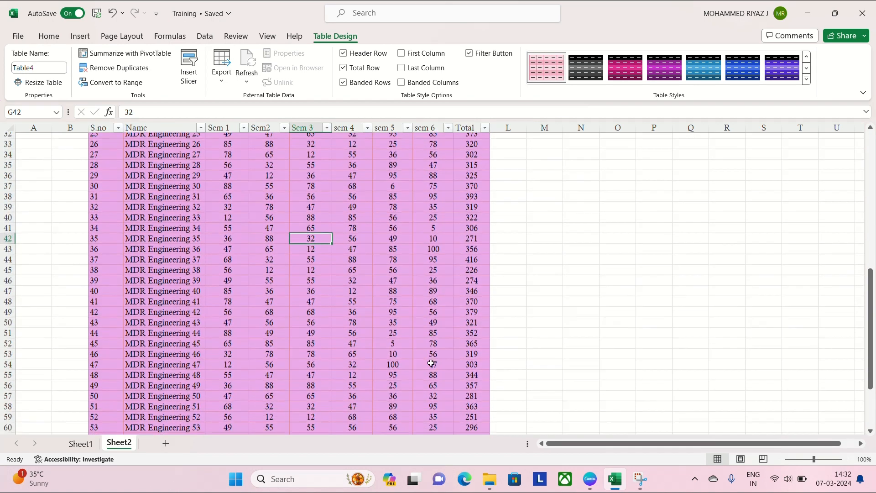
pyautogui.scroll(-2, 431, 363)
pyautogui.scroll(-2, 431, 363)
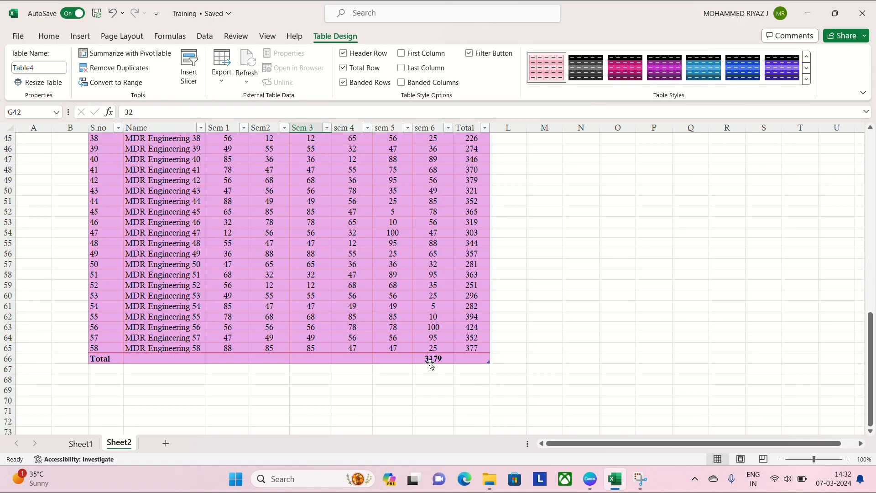
# - Look at the summary functions offered in the total row for the sem 5 and Name columns
pyautogui.click(391, 361)
pyautogui.click(417, 359)
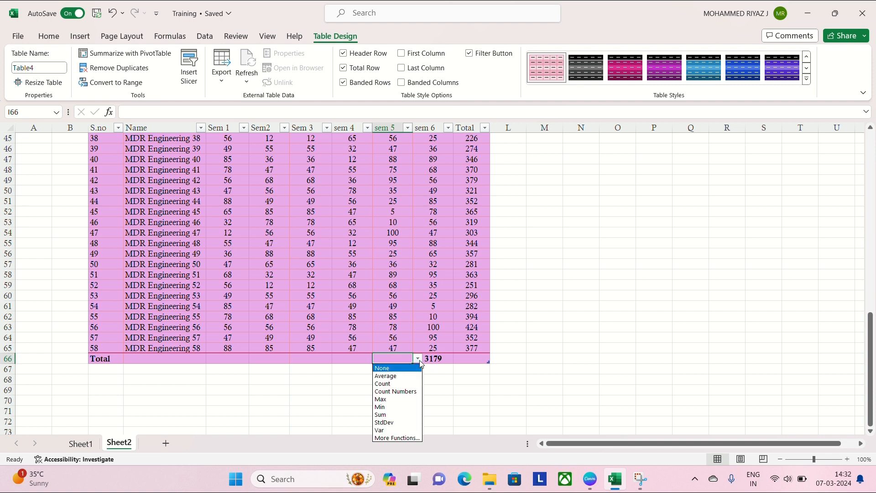
pyautogui.click(139, 360)
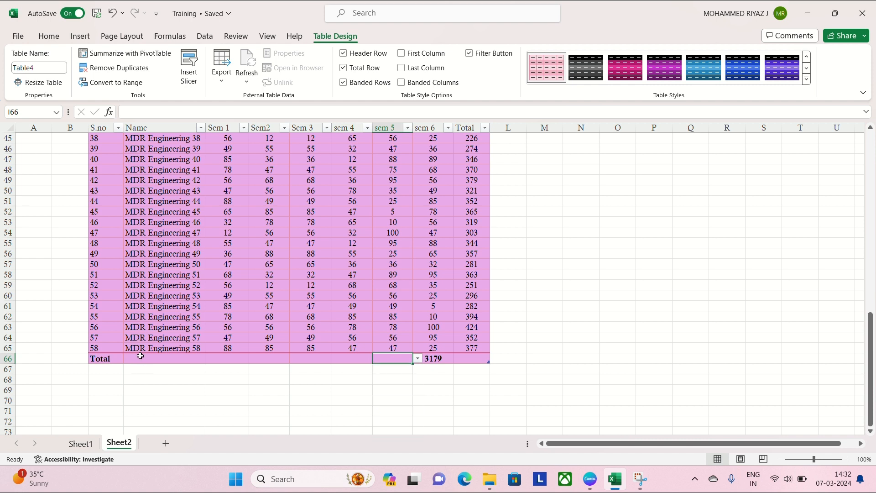
pyautogui.click(140, 358)
pyautogui.click(211, 359)
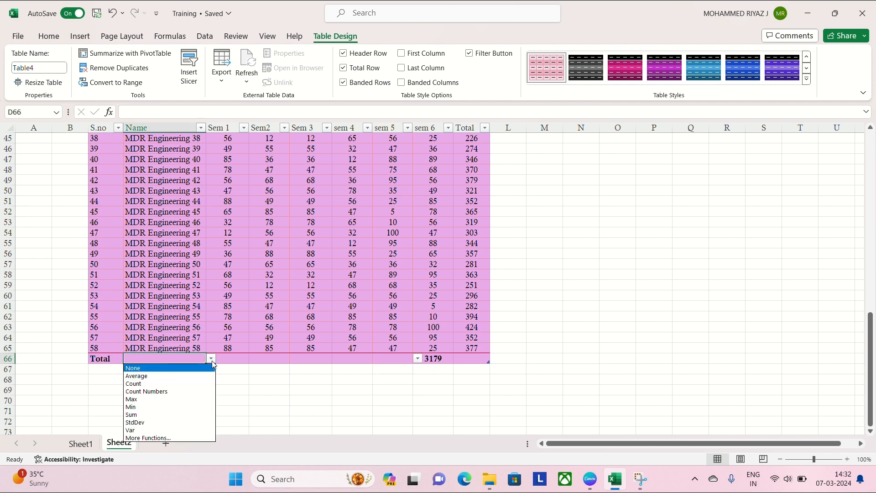
# - Set the total row's Sem 1 cell to summarise its column with Min
pyautogui.click(240, 361)
pyautogui.click(243, 361)
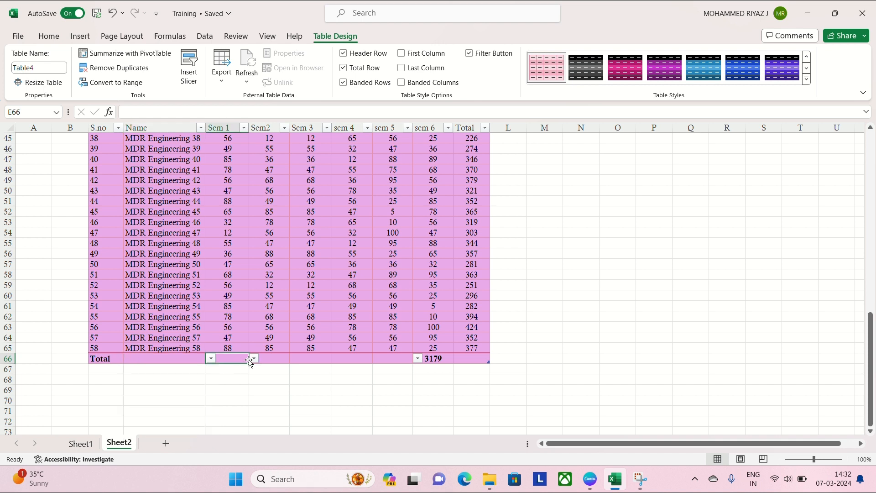
pyautogui.click(254, 360)
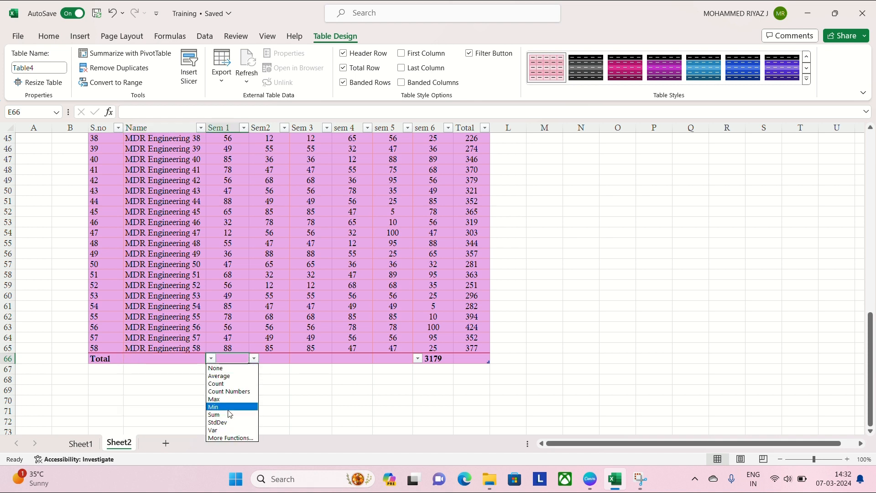
pyautogui.click(373, 17)
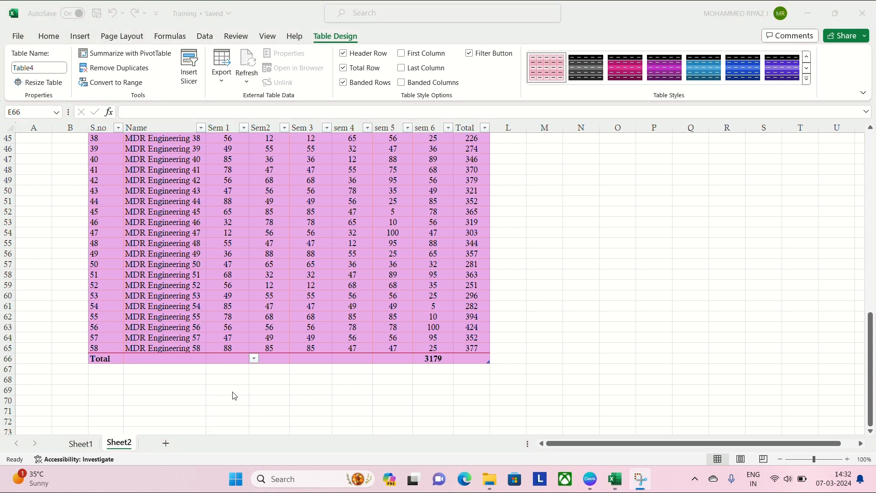
pyautogui.click(256, 361)
pyautogui.click(254, 358)
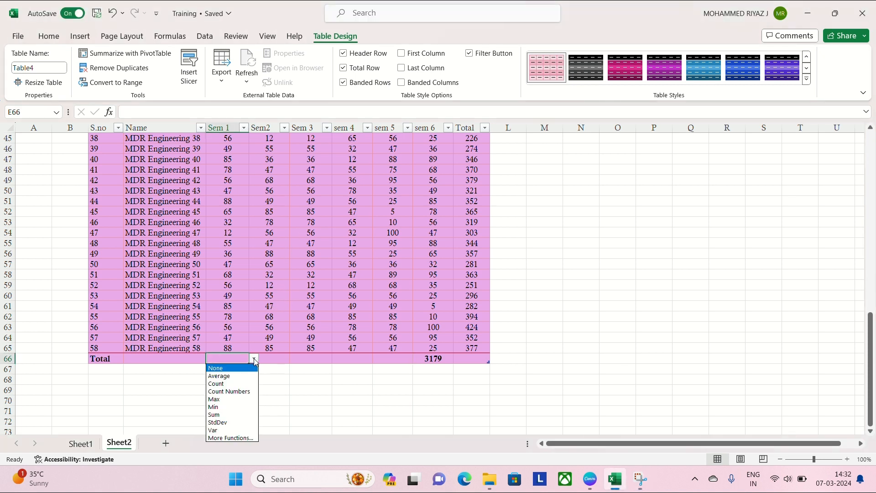
pyautogui.click(229, 407)
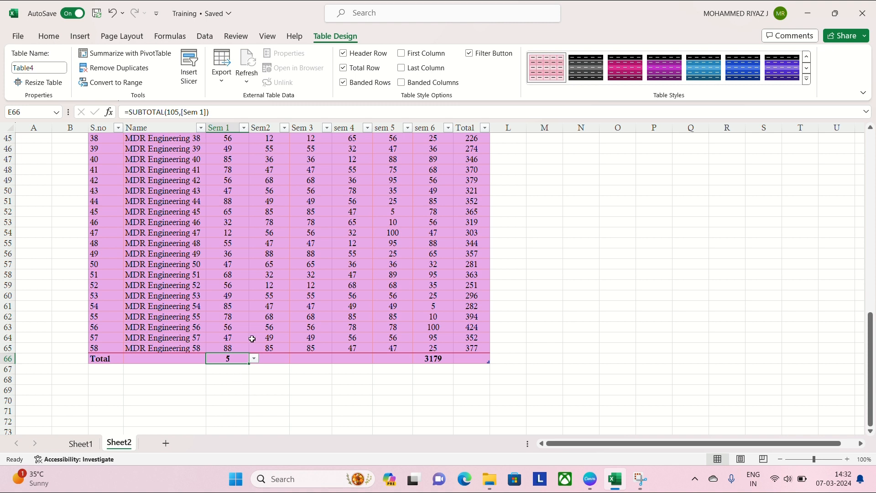
# - Set the total row's Sem 3 cell to Max and check the result against the marks above it
pyautogui.click(322, 360)
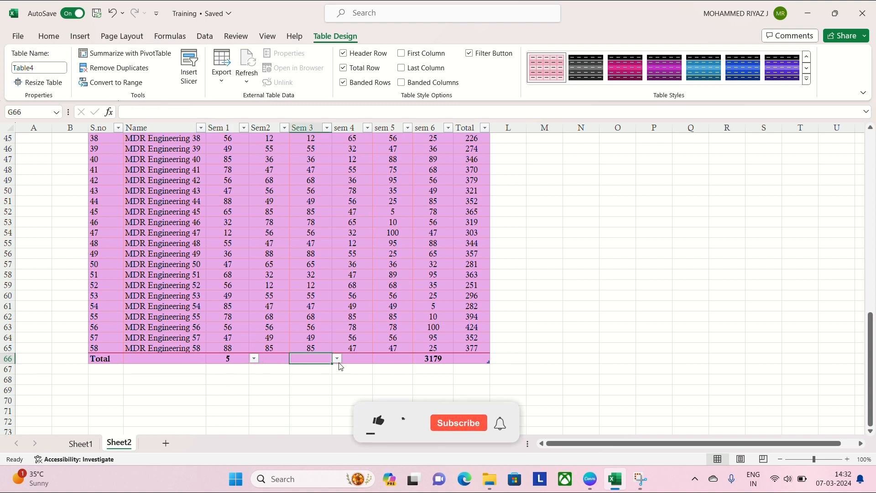
pyautogui.click(337, 359)
pyautogui.click(308, 400)
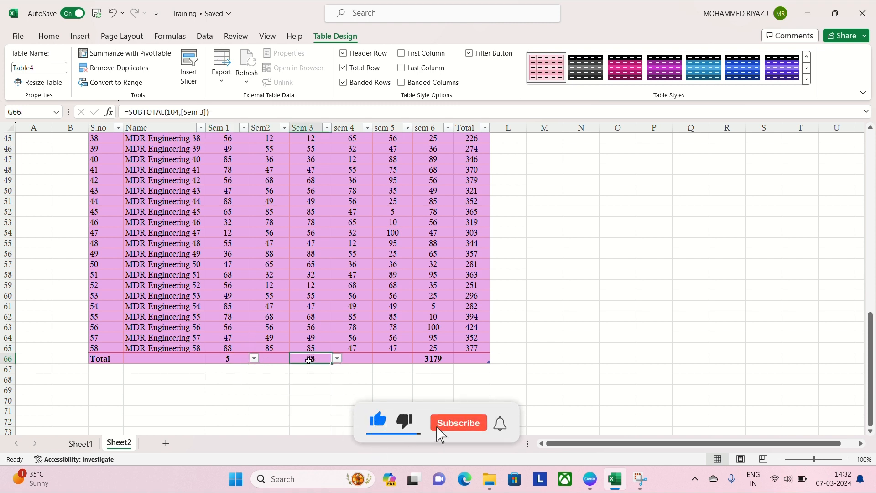
pyautogui.scroll(5, 304, 341)
pyautogui.scroll(10, 304, 342)
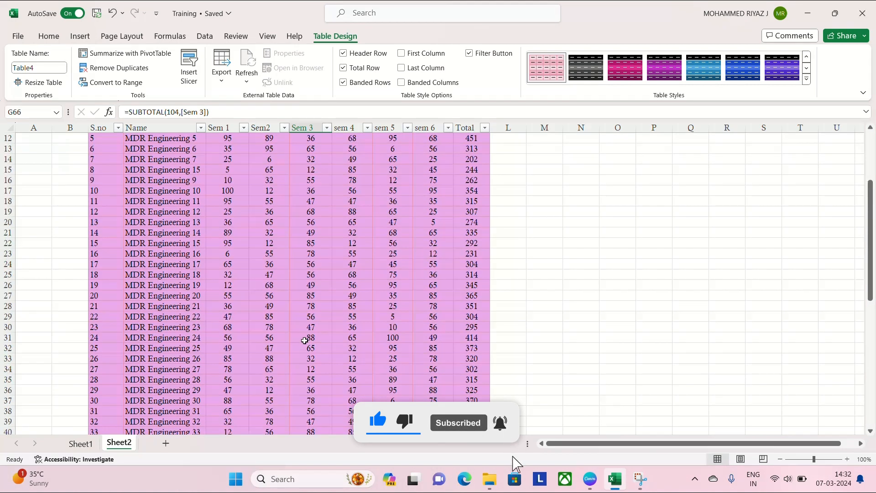
pyautogui.scroll(-18, 315, 385)
pyautogui.scroll(3, 315, 385)
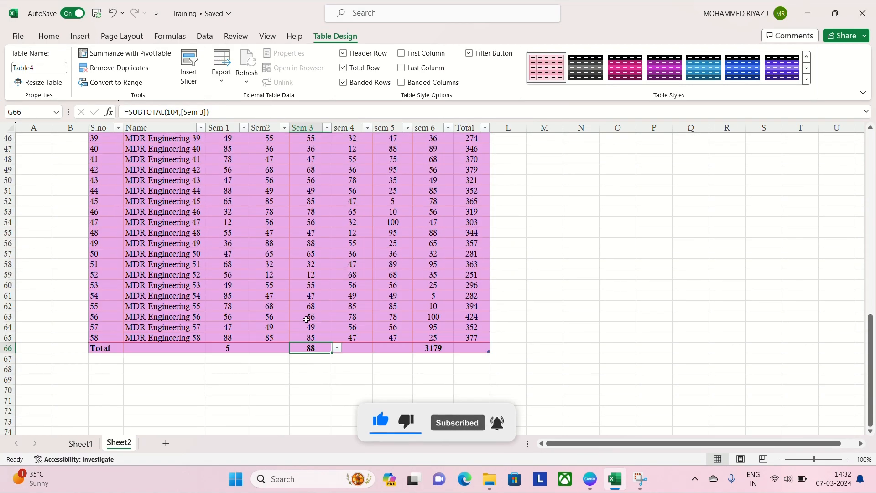
# - Set the total row's Sem2 cell to summarise its column with Count
pyautogui.click(285, 348)
pyautogui.click(294, 349)
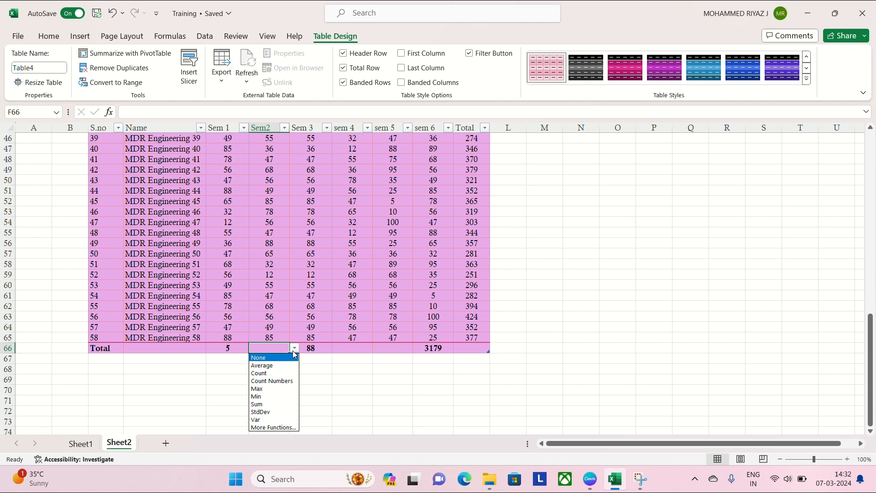
pyautogui.click(273, 372)
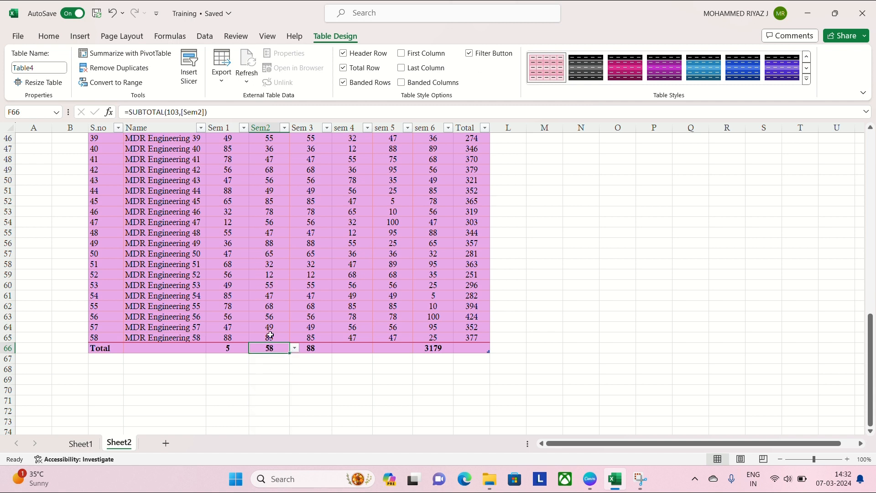
# - Set the total row's sem 4 cell to summarise its column with Count
pyautogui.click(361, 350)
pyautogui.click(378, 349)
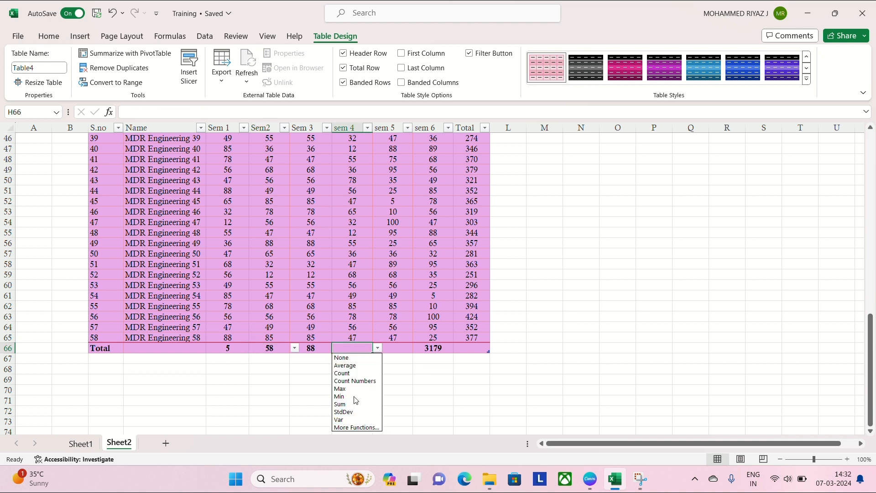
pyautogui.click(362, 373)
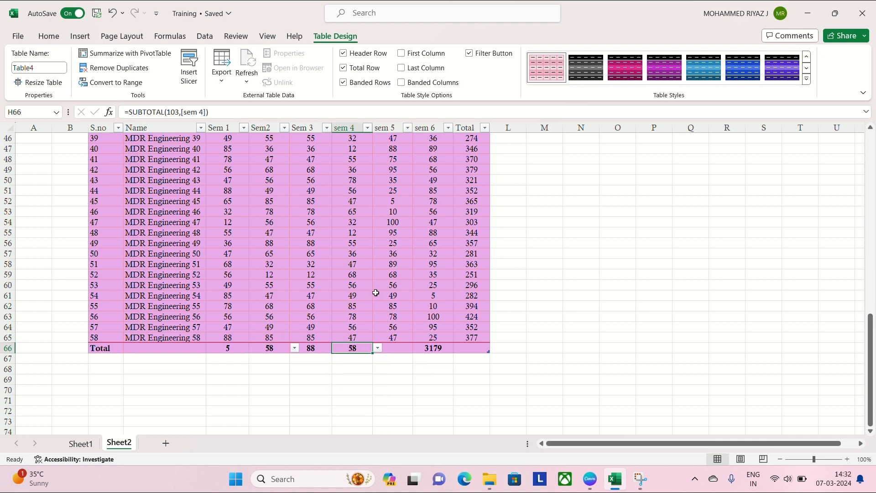
pyautogui.click(378, 22)
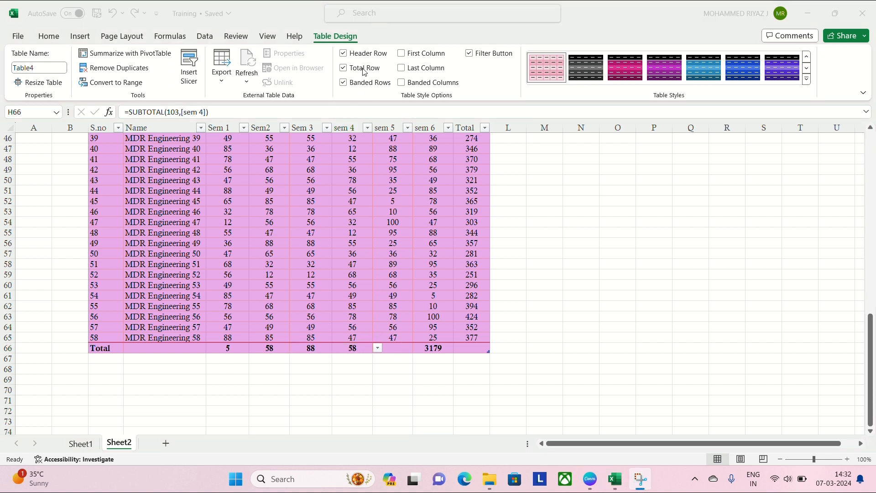
# - Set the total row's sem 5 cell and Total cell to summarise their columns with Sum
pyautogui.click(397, 348)
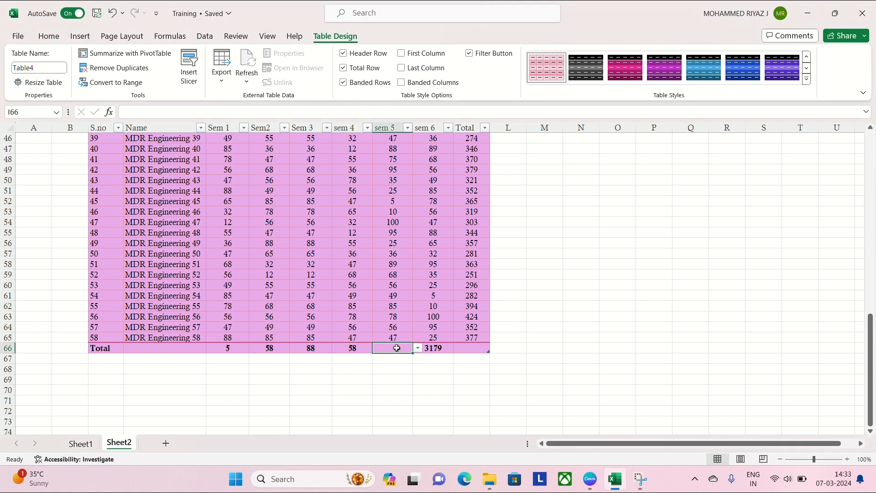
pyautogui.click(419, 349)
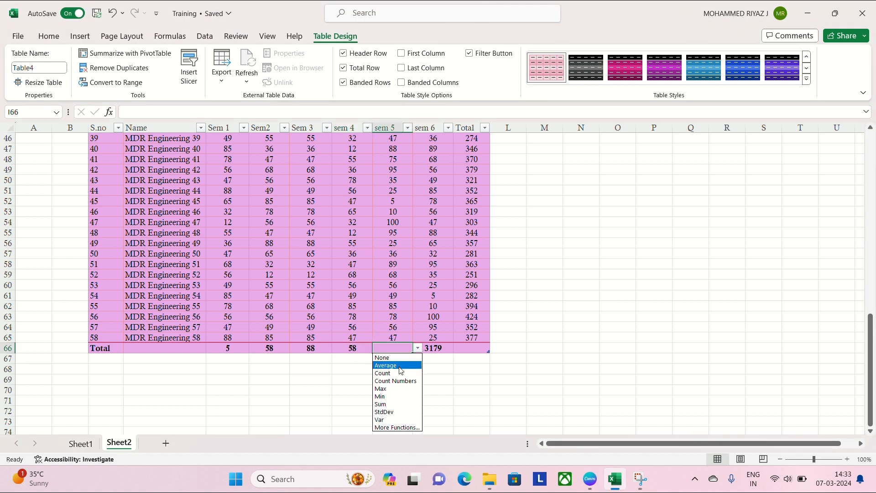
pyautogui.click(390, 404)
pyautogui.click(475, 347)
pyautogui.click(495, 348)
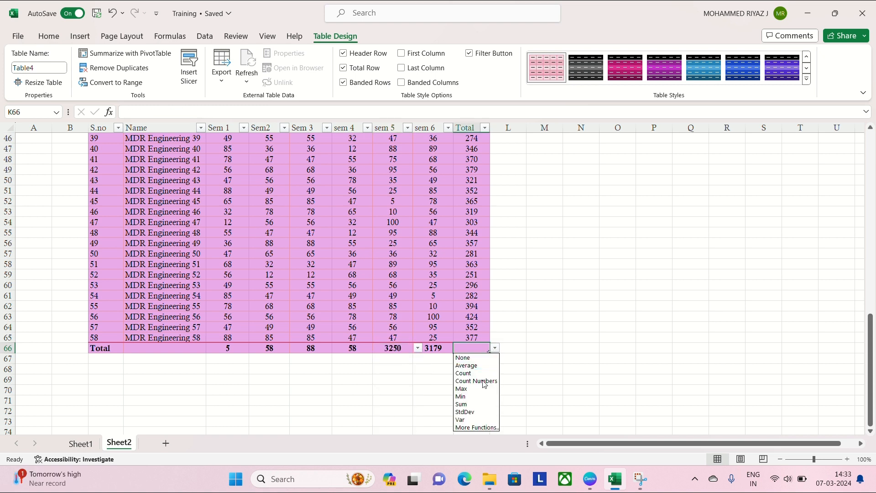
pyautogui.click(470, 404)
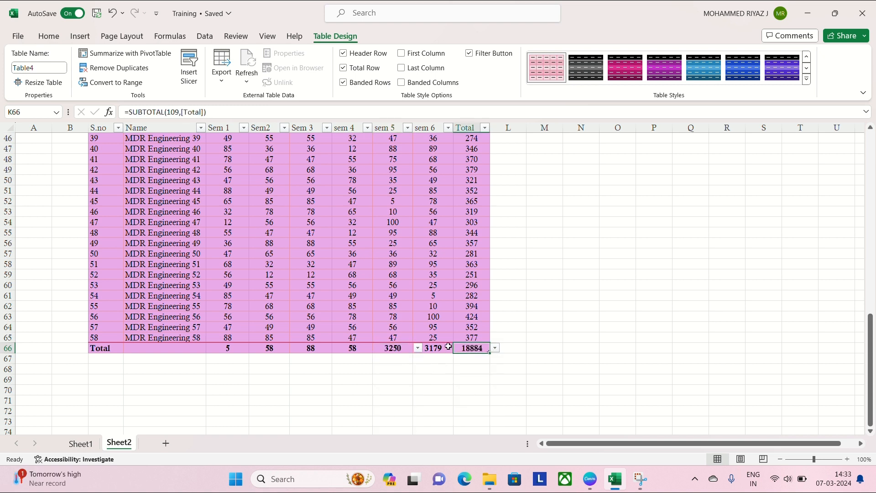
# - Filter the Sem2 column to show only marks of 36
pyautogui.scroll(5, 448, 347)
pyautogui.scroll(-3, 456, 349)
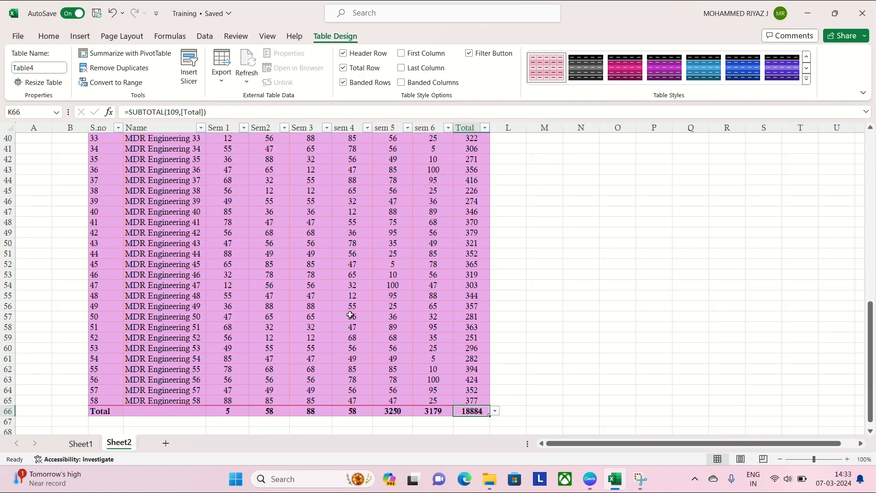
pyautogui.scroll(11, 351, 314)
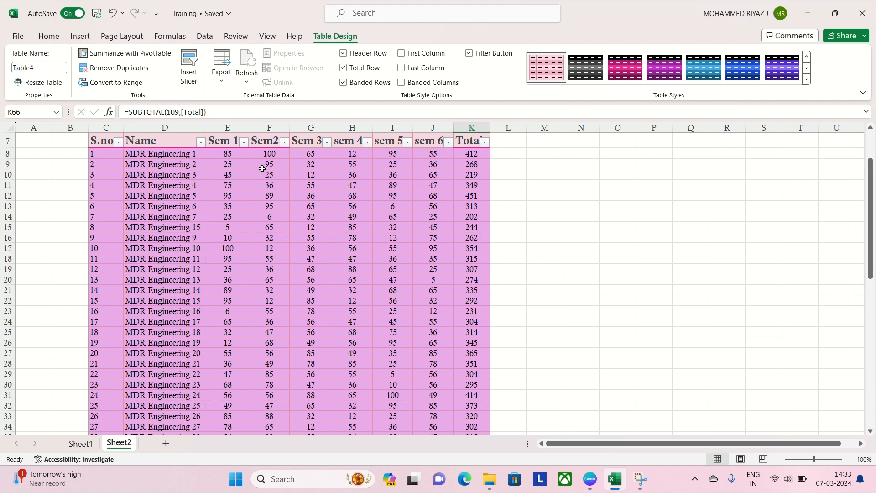
pyautogui.click(285, 143)
pyautogui.click(168, 289)
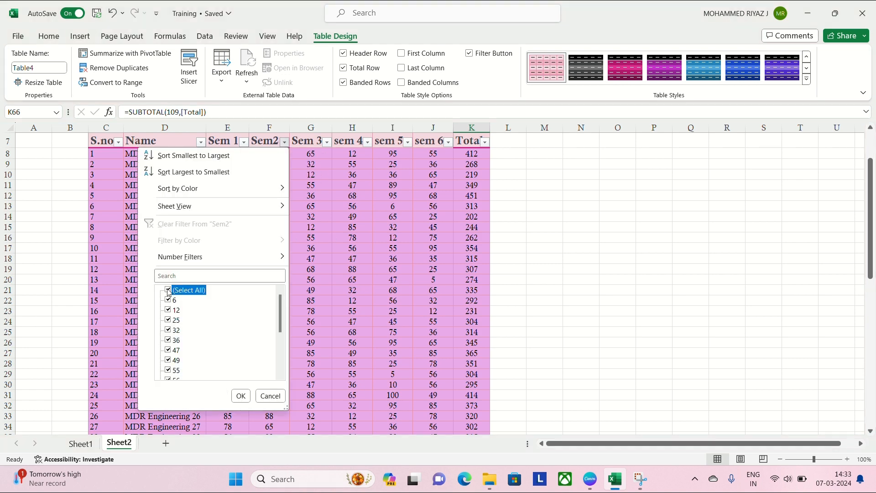
pyautogui.click(167, 340)
pyautogui.click(241, 395)
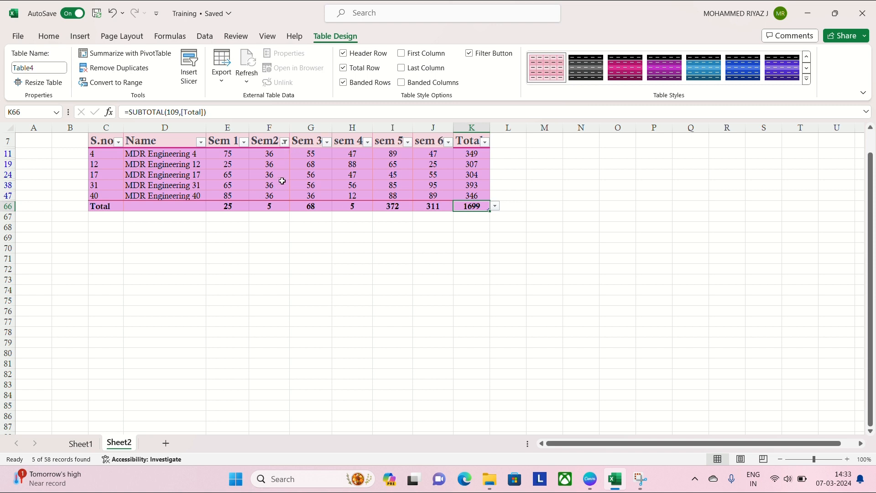
# - Reapply Count to the total row's Sem2 cell and check it against the filtered Sem2 marks
pyautogui.click(281, 208)
pyautogui.click(294, 206)
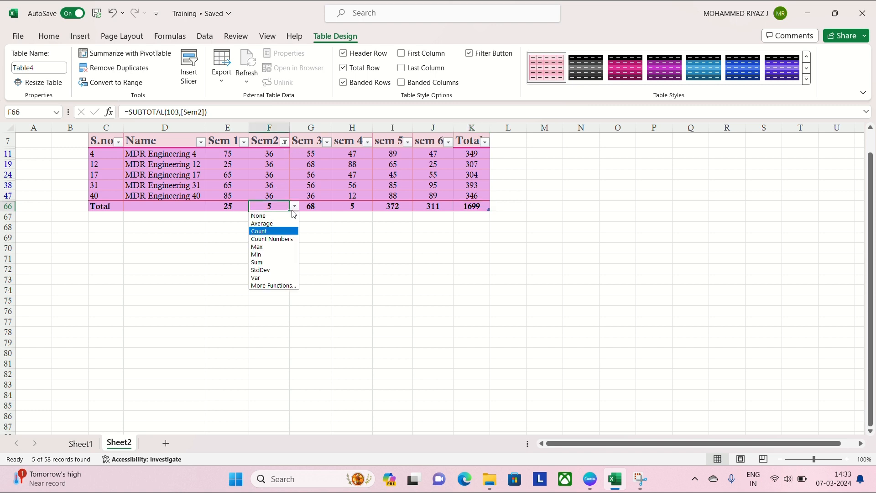
pyautogui.click(274, 232)
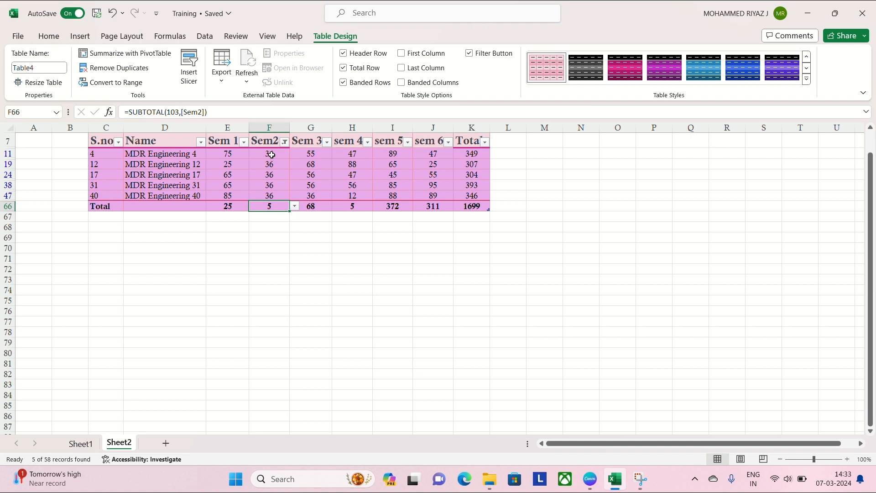
pyautogui.moveTo(272, 156); pyautogui.dragTo(270, 195)
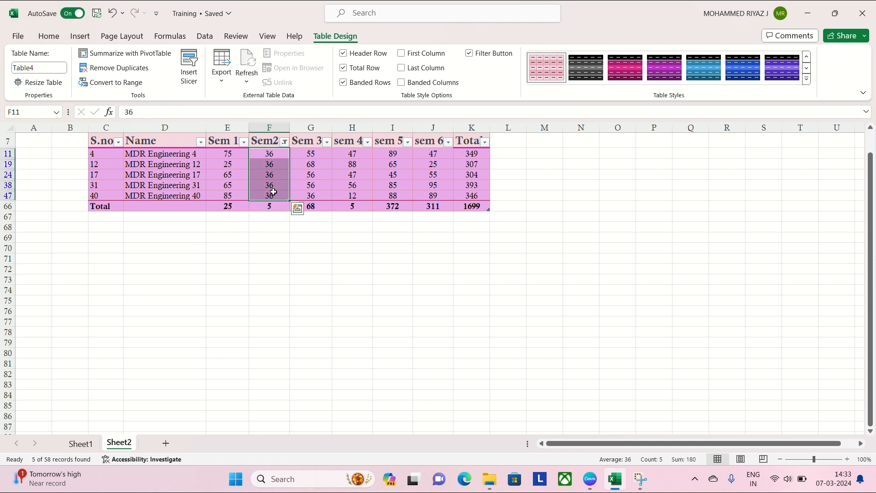
pyautogui.click(285, 218)
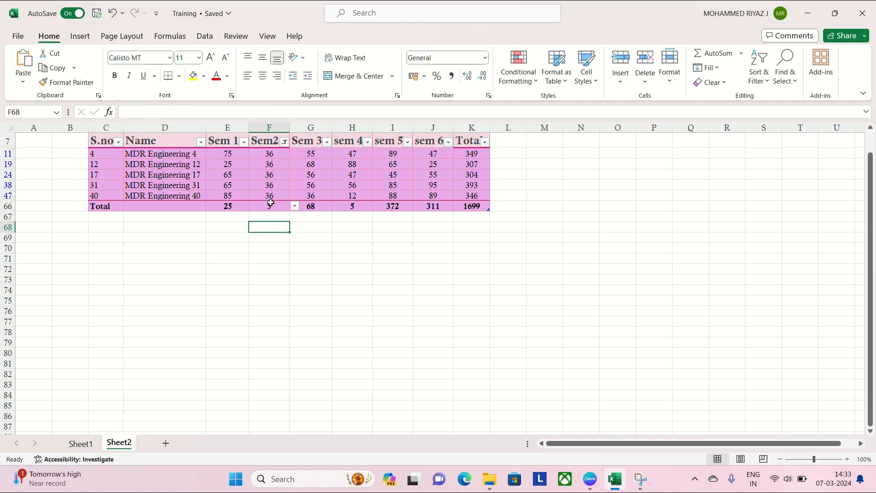
pyautogui.click(278, 208)
pyautogui.click(295, 208)
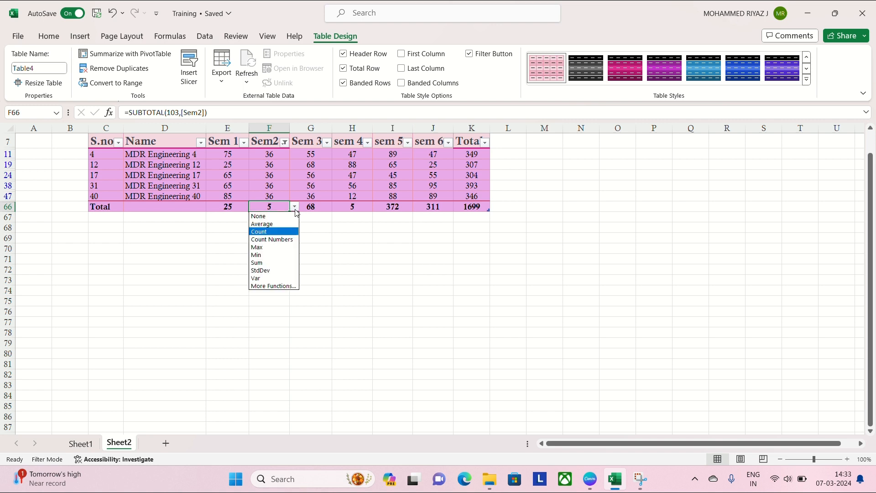
pyautogui.click(267, 234)
# - Set the total row's Sem 3 cell to summarise its column with Count
pyautogui.click(326, 206)
pyautogui.click(337, 206)
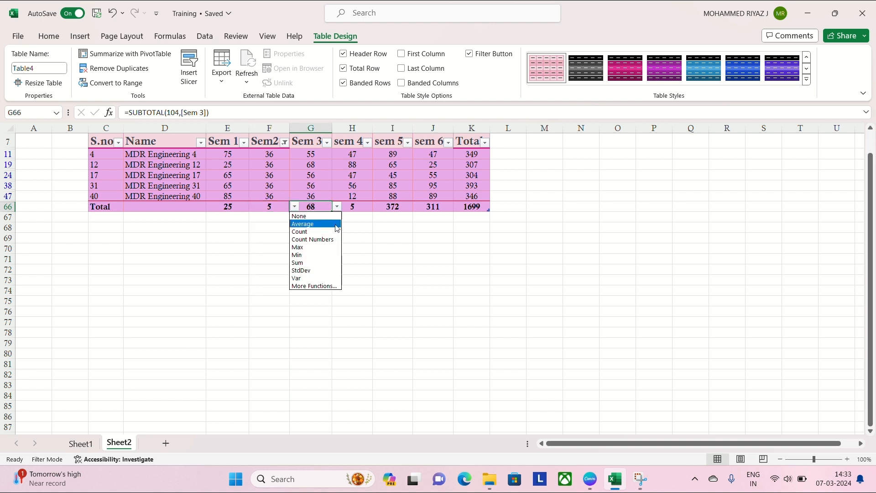
pyautogui.click(318, 231)
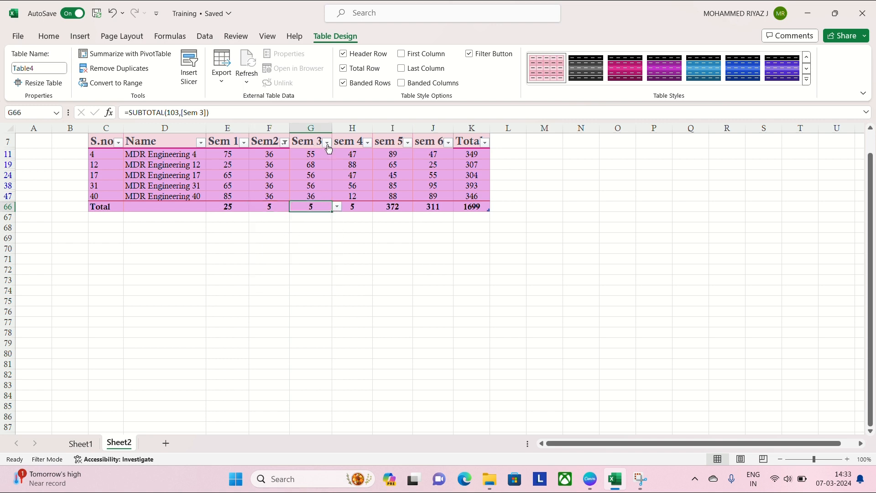
# - Extend the Sem2 filter to include marks of 25 as well as 36
pyautogui.click(284, 143)
pyautogui.click(169, 320)
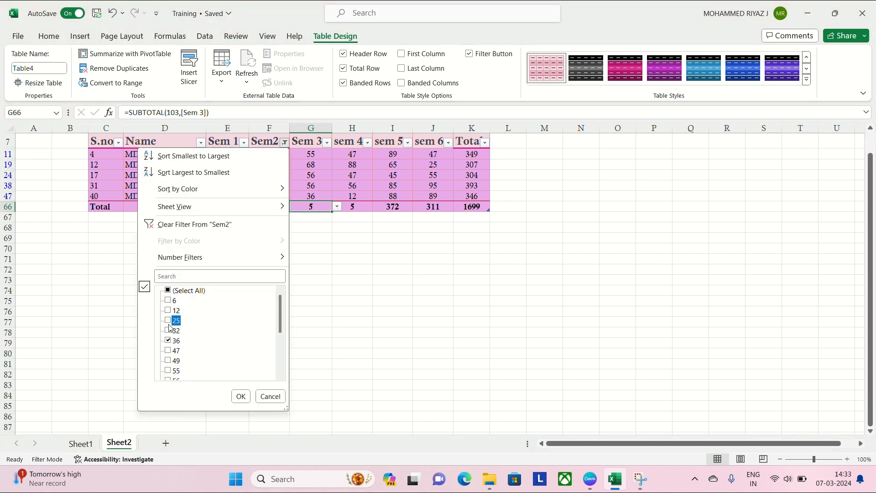
pyautogui.click(239, 397)
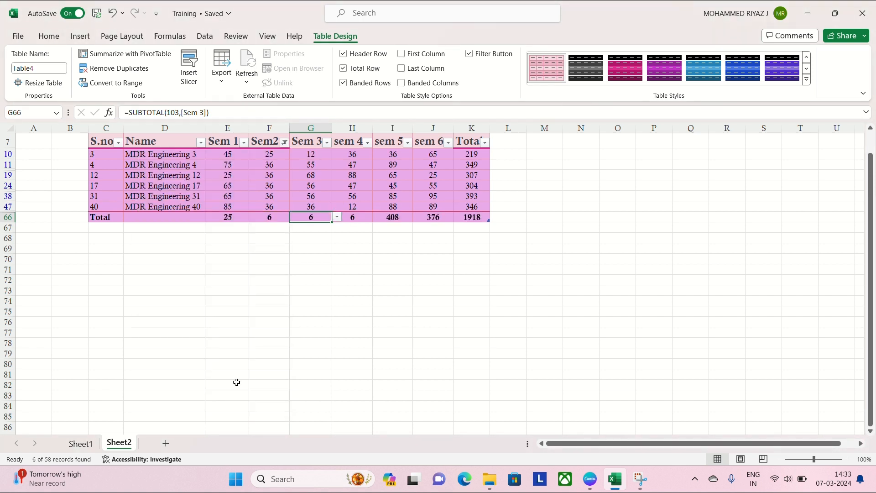
# - Examine the filtered table's total row and compare its Sem 1 value with the marks above it
pyautogui.click(278, 217)
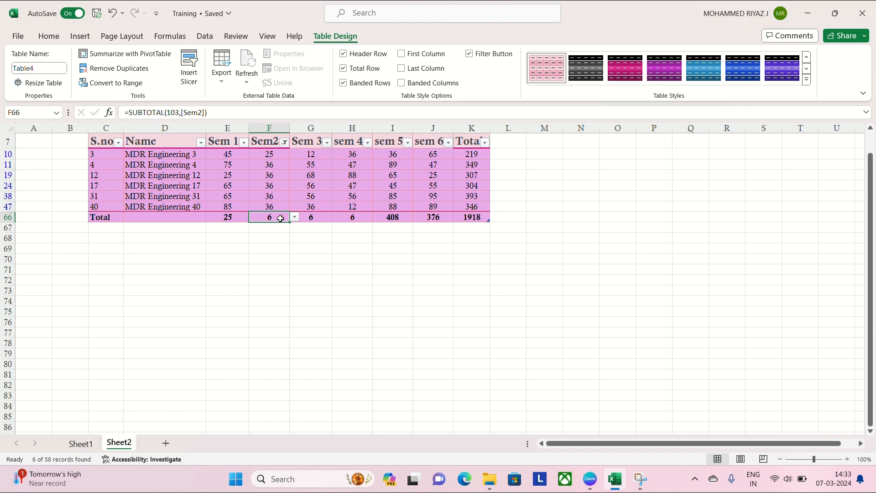
pyautogui.click(90, 217)
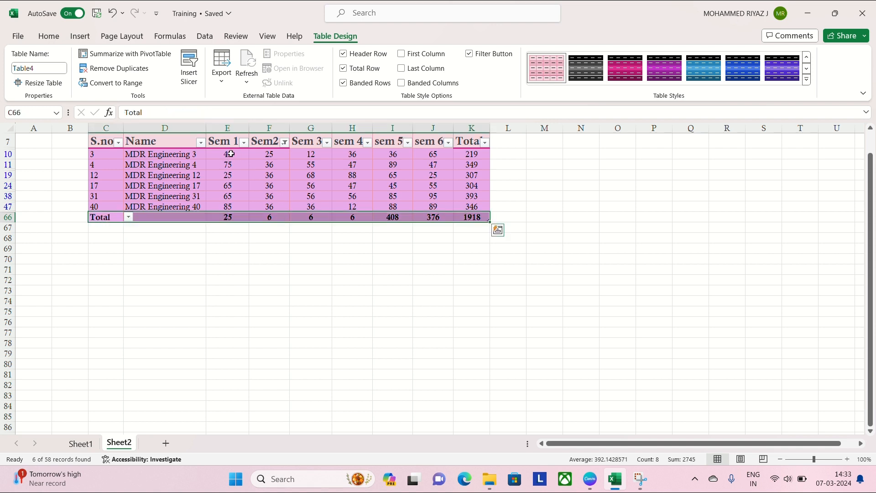
pyautogui.moveTo(234, 156); pyautogui.dragTo(233, 207)
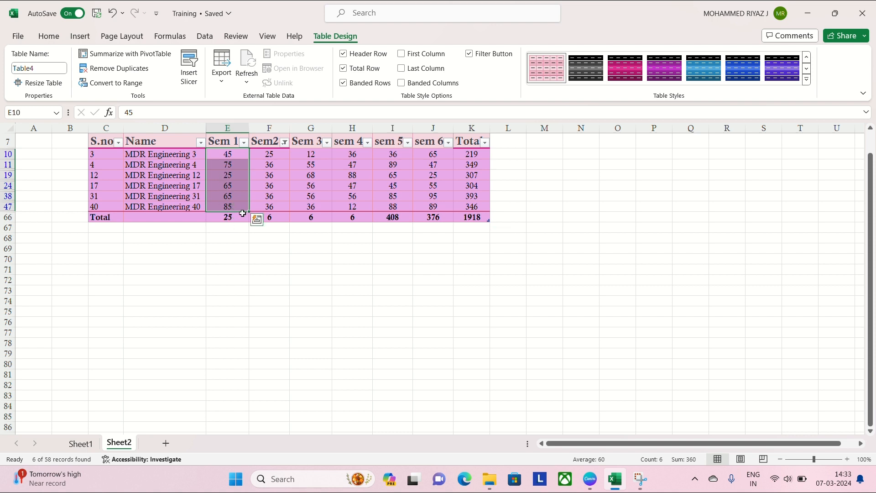
pyautogui.click(374, 24)
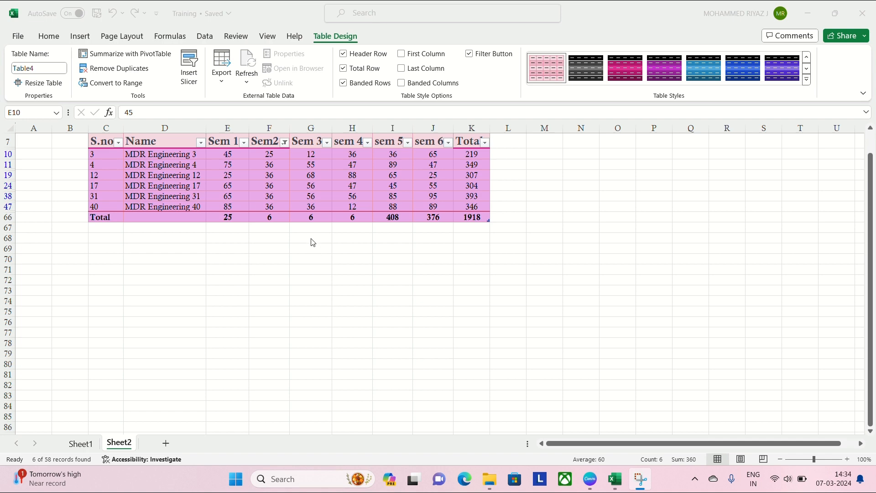
# - Undo the Sem2 filters and the latest total-row function changes
pyautogui.click(301, 183)
pyautogui.hotkey('ctrl', 'z')
pyautogui.hotkey('ctrl', 'z')
pyautogui.hotkey('ctrl', 'z')
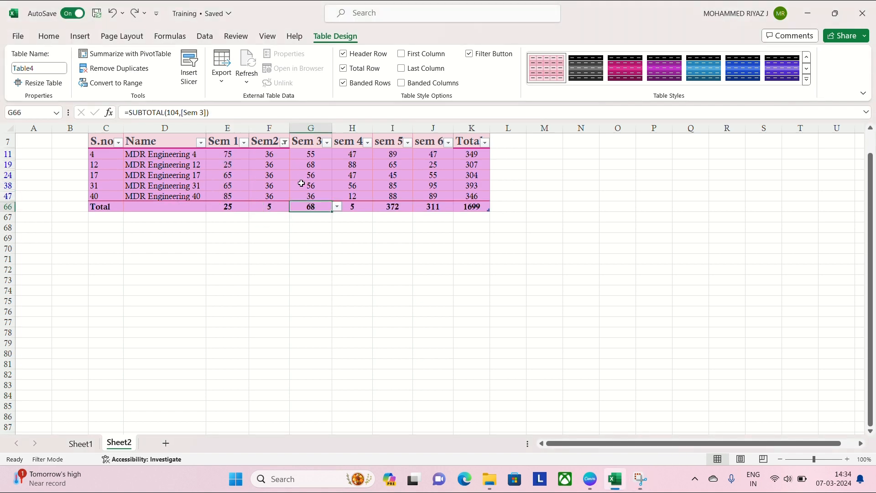
pyautogui.hotkey('ctrl', 'z')
pyautogui.scroll(13, 301, 185)
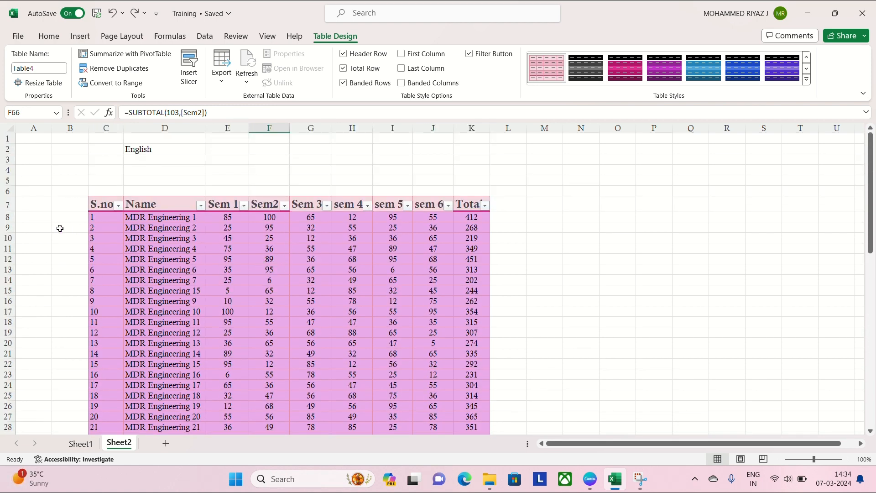
# - Insert a blank row above the MDR Engineering 2 record
pyautogui.click(6, 227)
pyautogui.rightClick(7, 228)
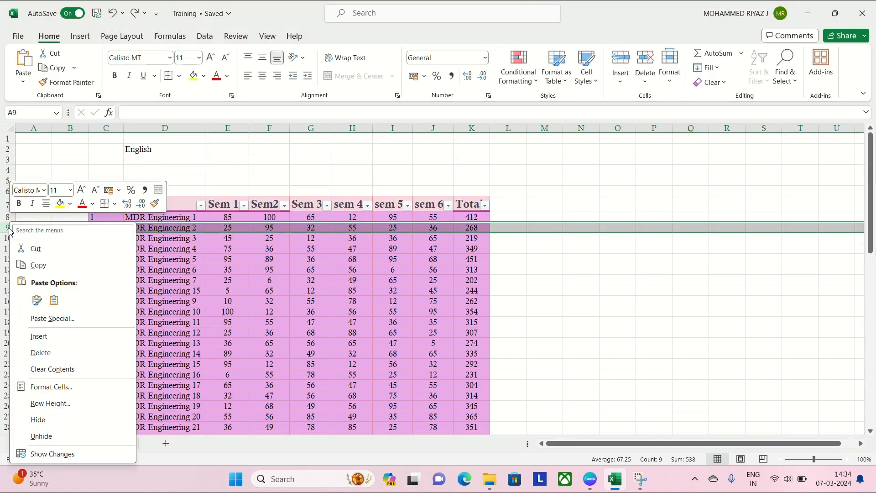
pyautogui.click(52, 338)
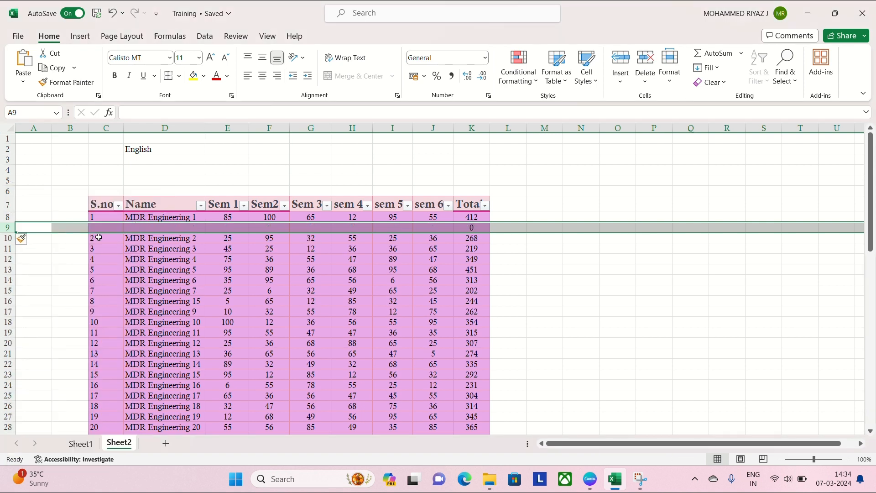
# - Duplicate the MDR Engineering 2 record, from S.no to Total, into the blank row above it
pyautogui.moveTo(93, 238); pyautogui.dragTo(470, 242)
pyautogui.hotkey('ctrl', 'x')
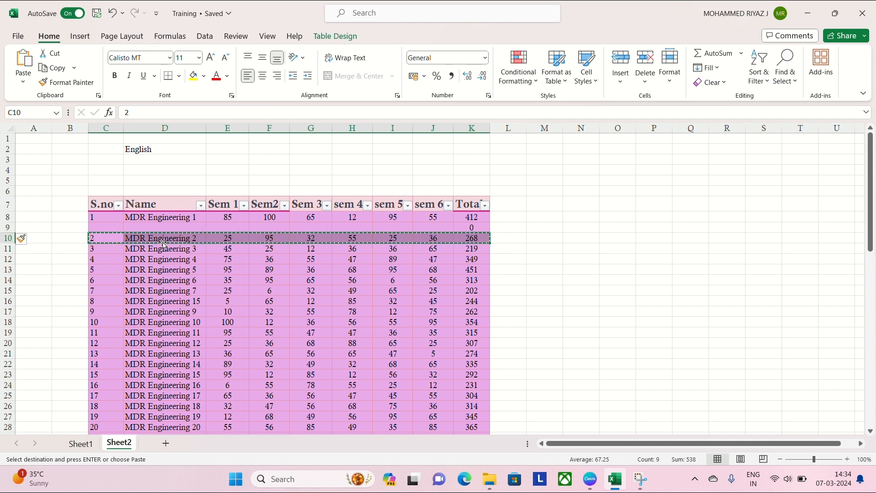
pyautogui.click(105, 226)
pyautogui.hotkey('ctrl', 'v')
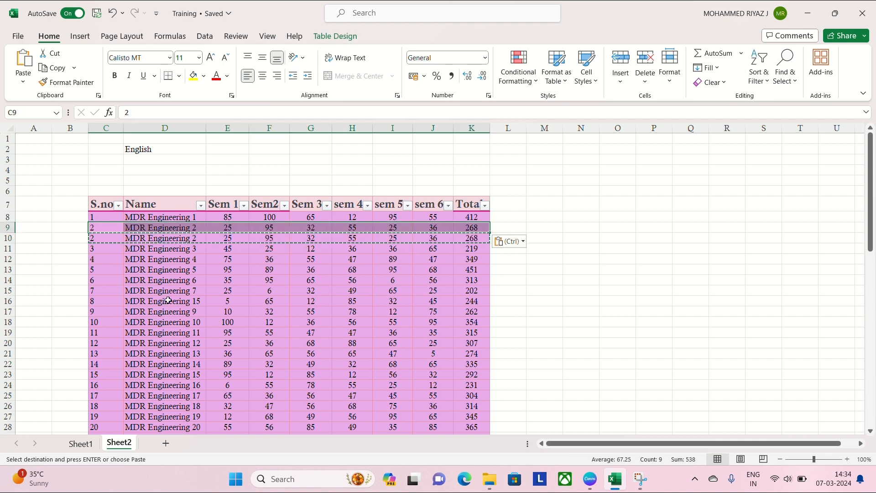
# - Remove duplicate records from the whole table, comparing all columns and treating the first row as headers
pyautogui.click(269, 258)
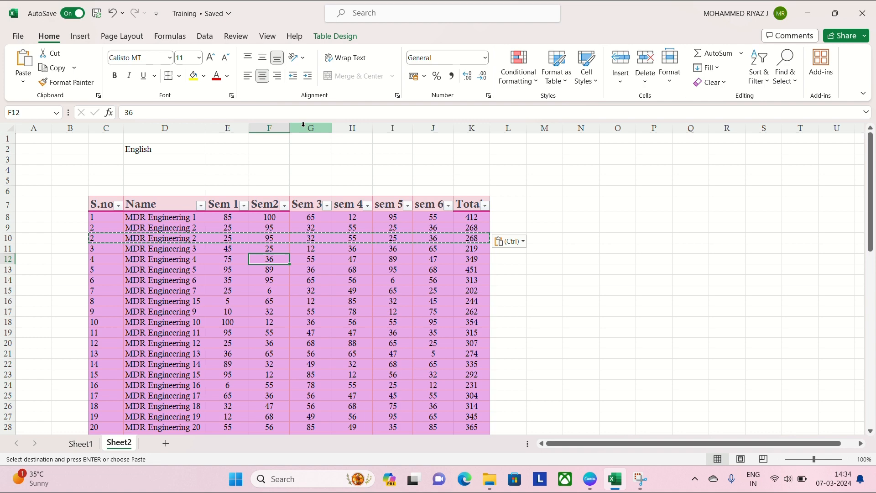
pyautogui.click(333, 36)
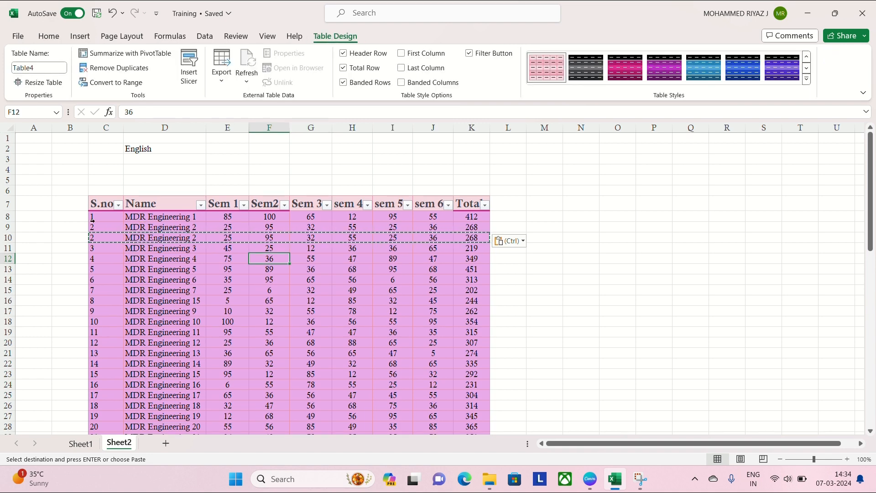
pyautogui.click(191, 228)
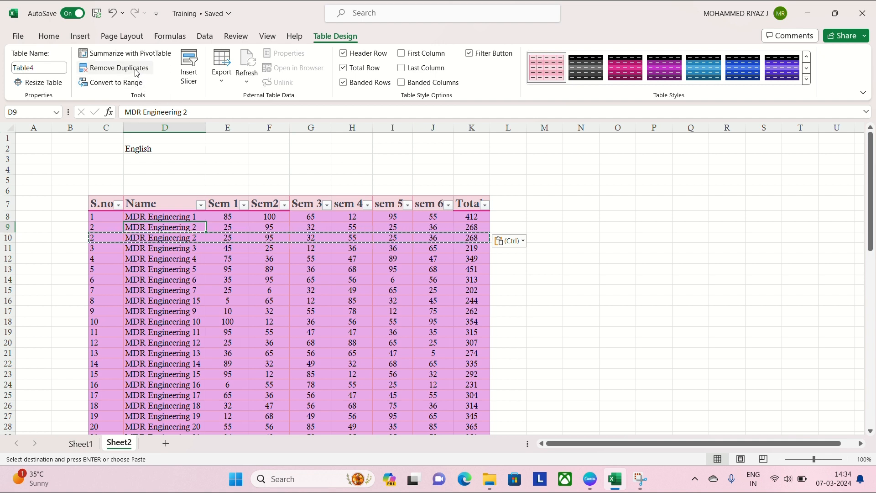
pyautogui.click(246, 333)
pyautogui.hotkey('ctrl', 'a')
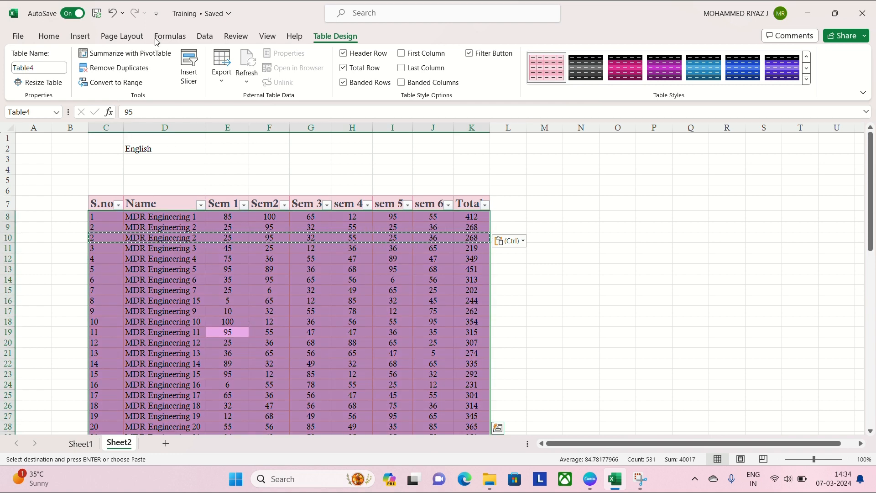
pyautogui.click(142, 71)
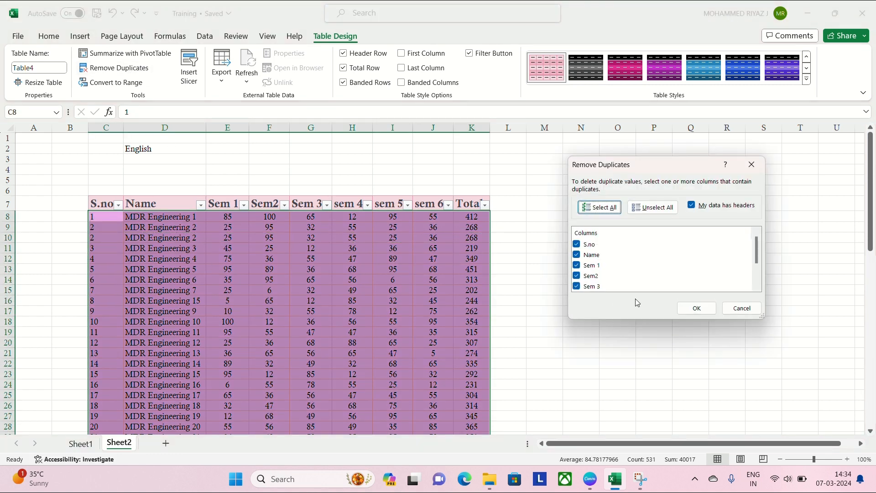
pyautogui.click(696, 309)
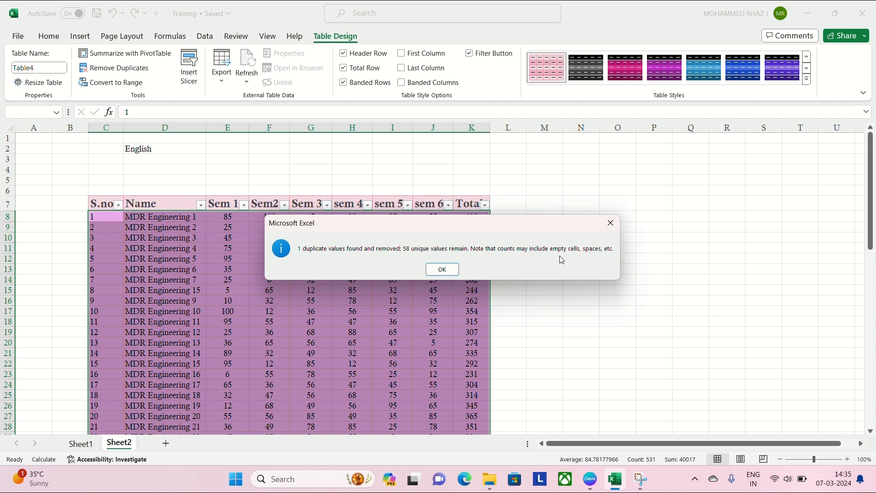
# - Dismiss the duplicate-removal report and insert two blank columns between Name and Sem 1
pyautogui.click(443, 271)
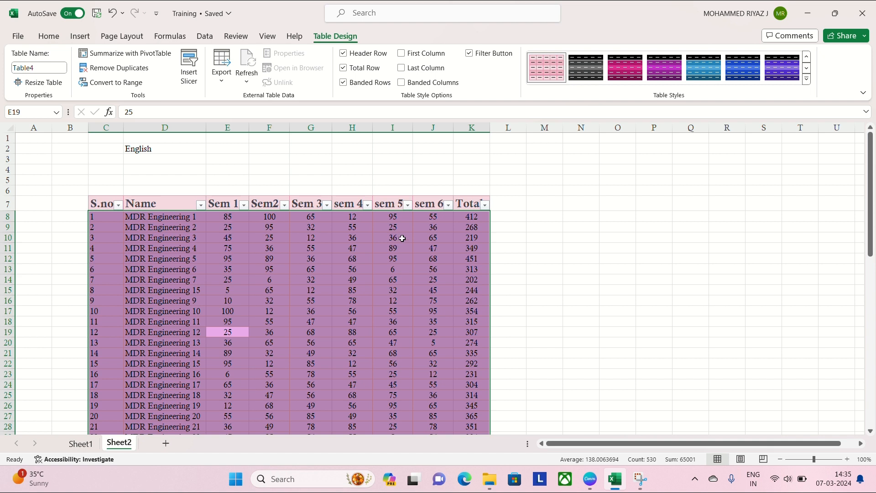
pyautogui.click(379, 288)
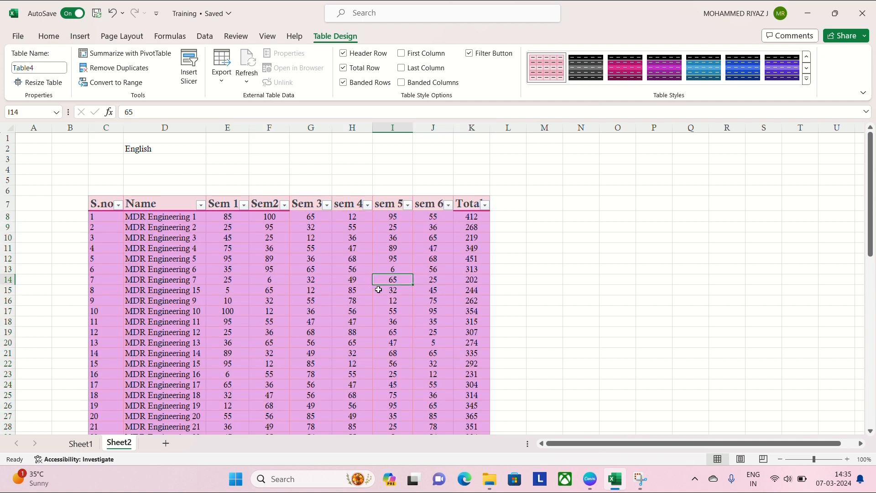
pyautogui.click(235, 126)
pyautogui.rightClick(235, 125)
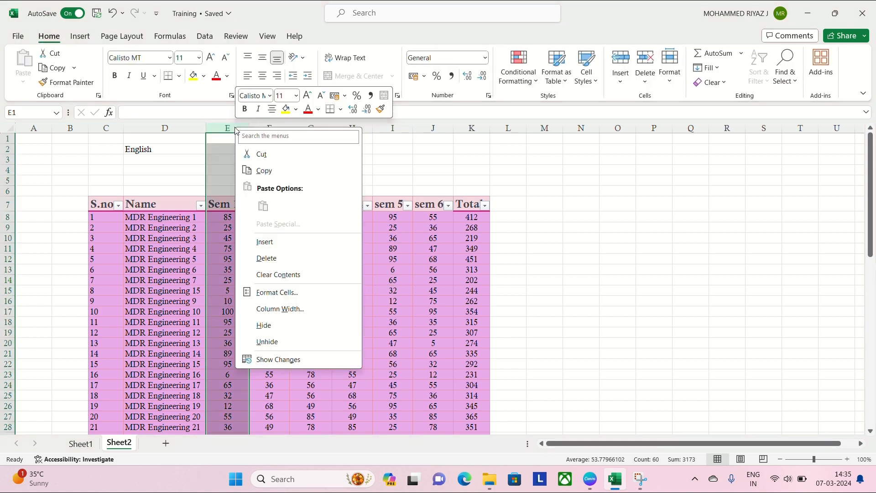
pyautogui.click(267, 243)
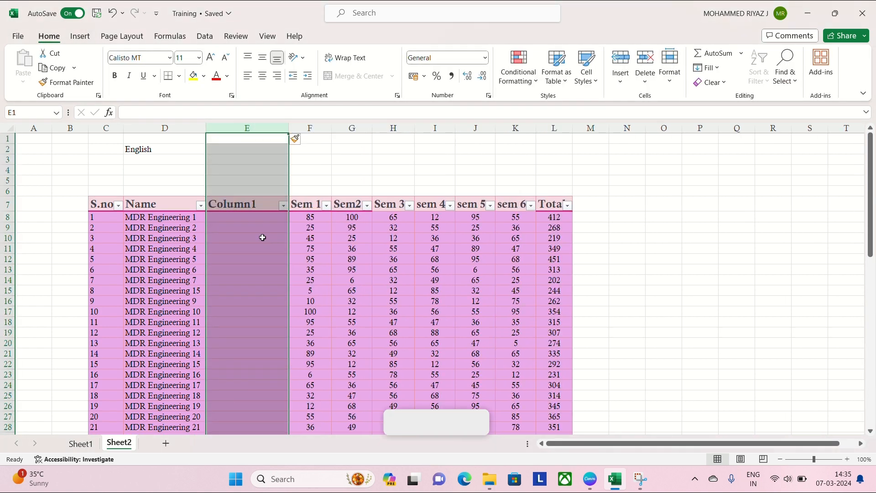
pyautogui.rightClick(309, 127)
pyautogui.click(343, 250)
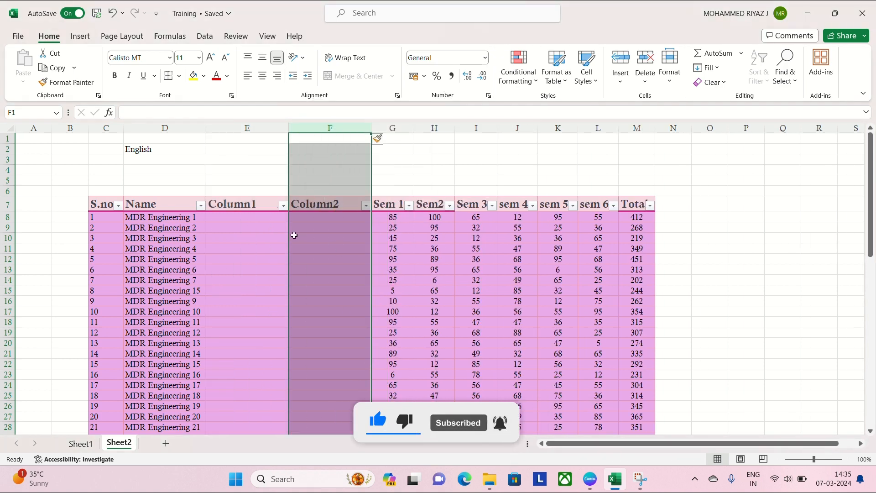
# - Enter MDR in Column1 of the first record
pyautogui.doubleClick(241, 218)
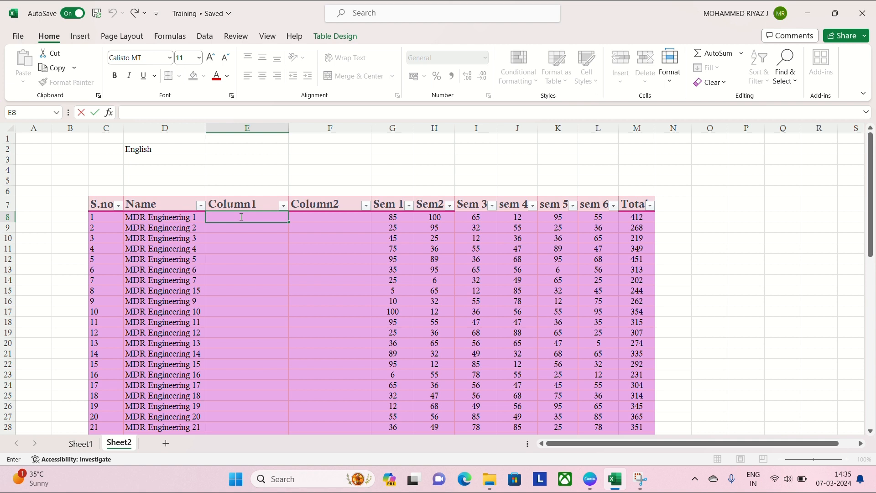
pyautogui.write('MDR')
pyautogui.click(313, 216)
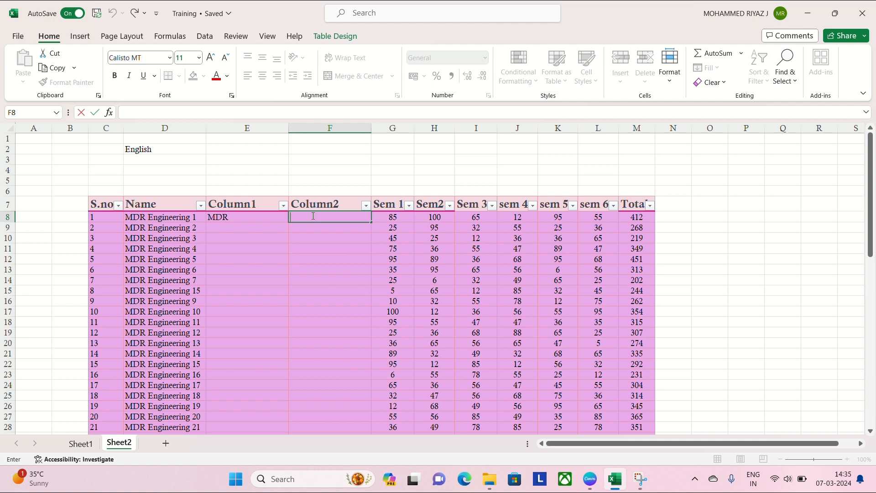
# - Enter "MDR Engineering 1 MDR" in Column2 of the first record and autofit that column's width
pyautogui.moveTo(184, 221); pyautogui.dragTo(218, 220)
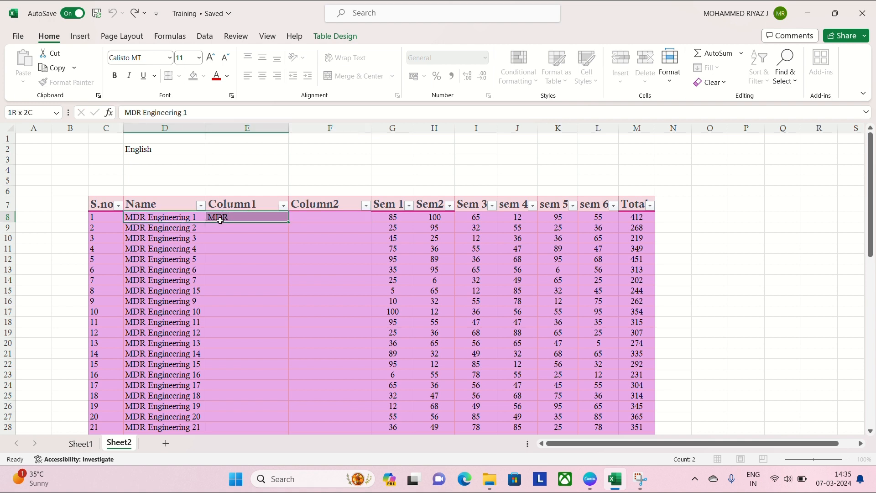
pyautogui.doubleClick(341, 217)
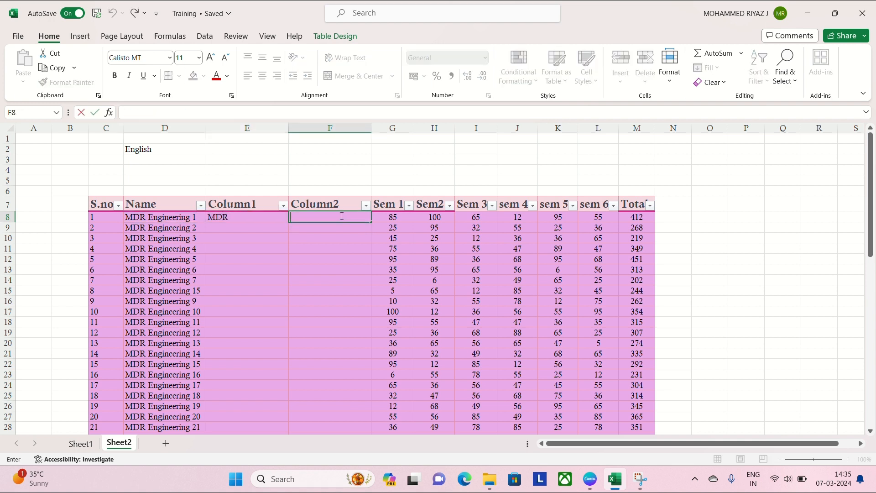
pyautogui.write('MDR eng')
pyautogui.press('BackSpace')
pyautogui.press('BackSpace')
pyautogui.press('BackSpace')
pyautogui.write('Engineering 1')
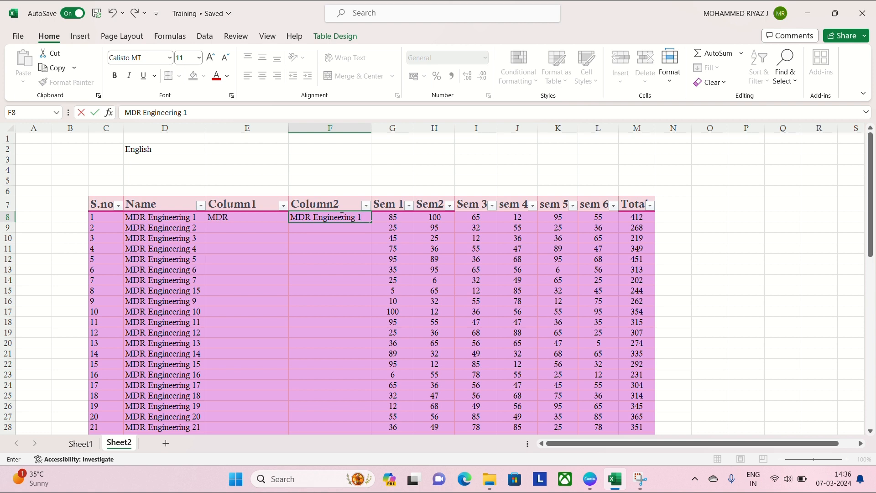
pyautogui.write(' MDR')
pyautogui.click(357, 255)
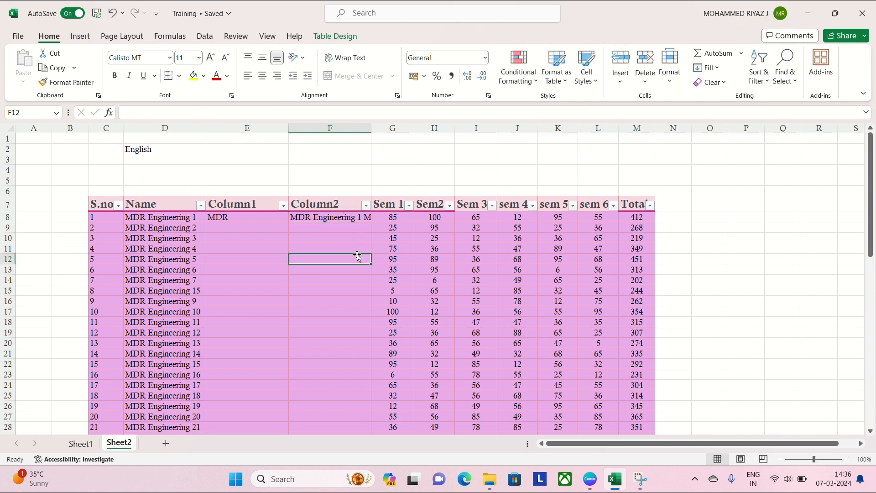
pyautogui.doubleClick(371, 129)
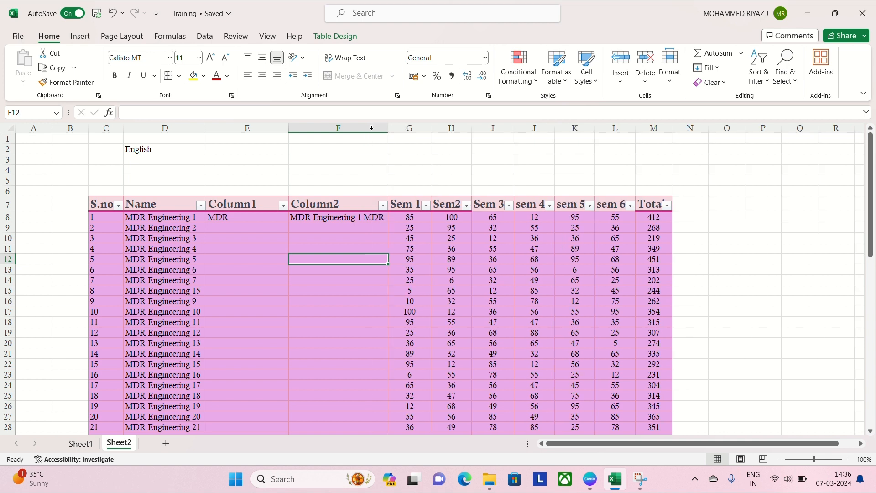
# - Copy MDR from the first record's Column1 cell into Column1 of all the records below
pyautogui.click(371, 218)
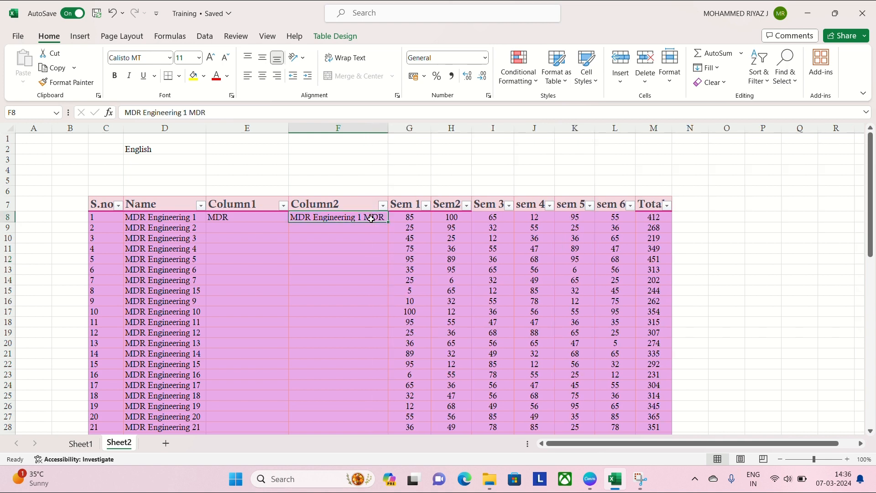
pyautogui.click(228, 218)
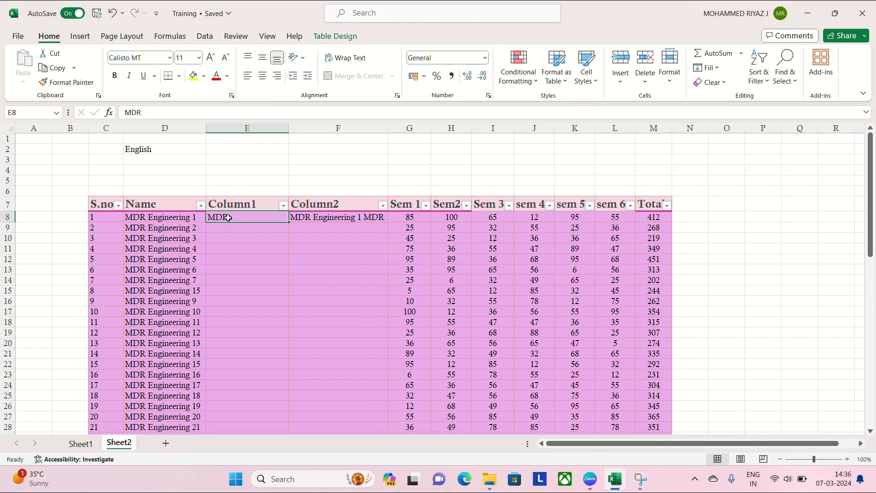
pyautogui.hotkey('ctrl', 'c')
pyautogui.moveTo(228, 218); pyautogui.dragTo(238, 407)
pyautogui.hotkey('ctrl', 'v')
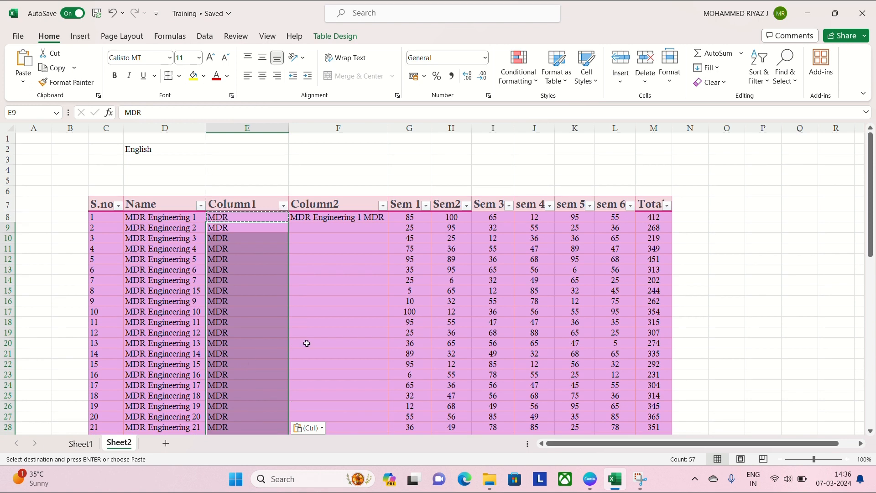
# - Flash Fill Column2 from its second record down, following the first record's pattern, and autofit the column's width
pyautogui.click(323, 230)
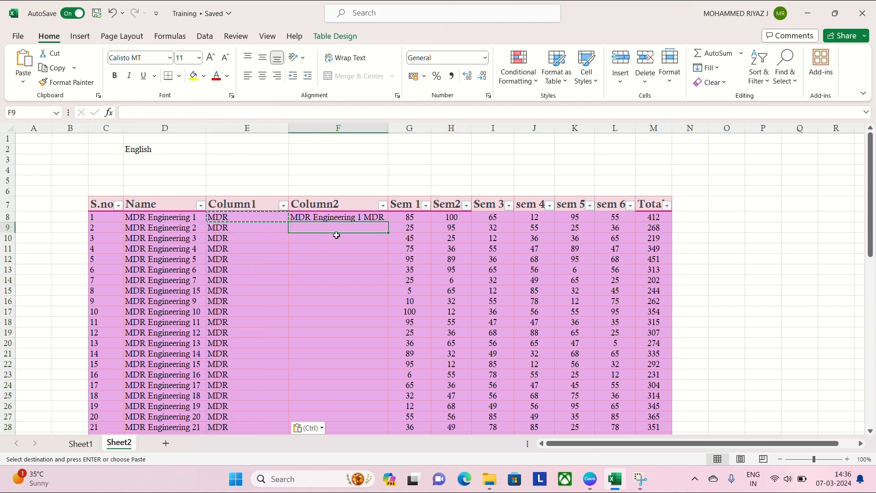
pyautogui.click(329, 37)
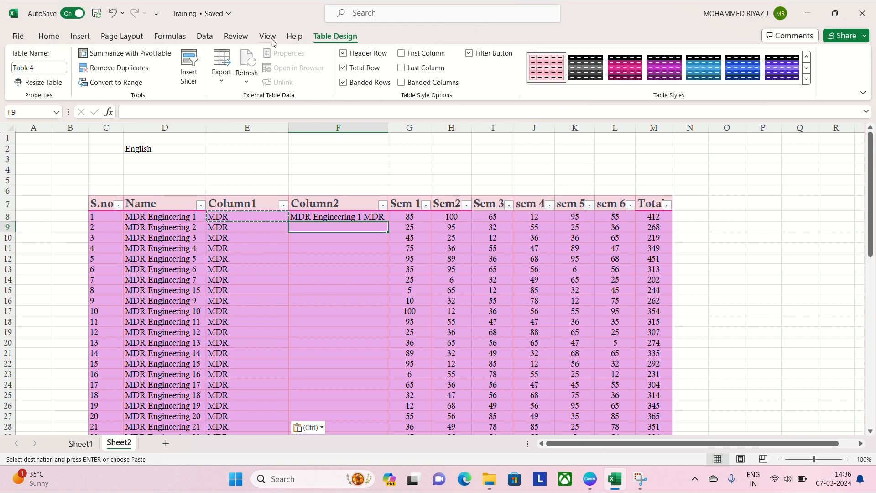
pyautogui.press('super+shift+s')
pyautogui.click(327, 228)
pyautogui.doubleClick(326, 227)
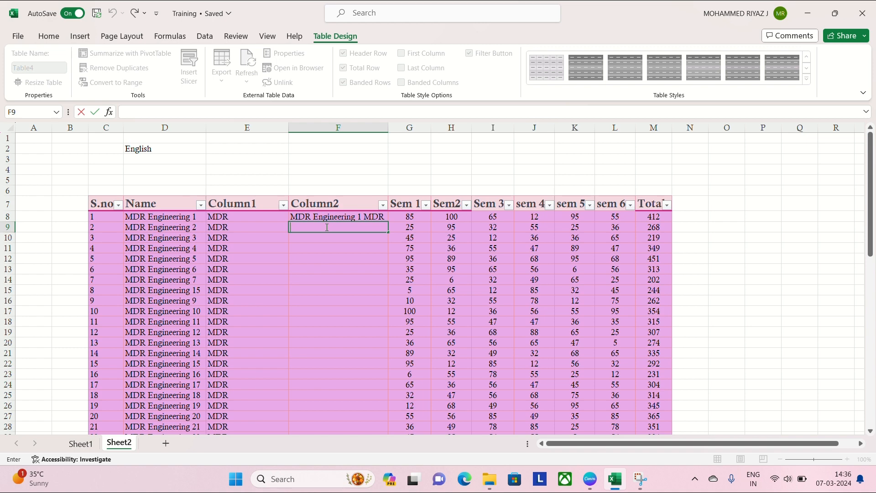
pyautogui.click(326, 218)
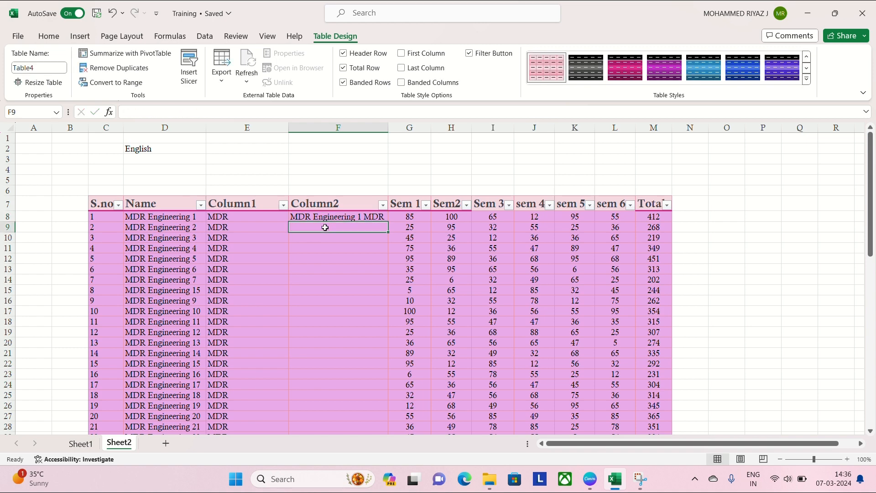
pyautogui.hotkey('ctrl', 'e')
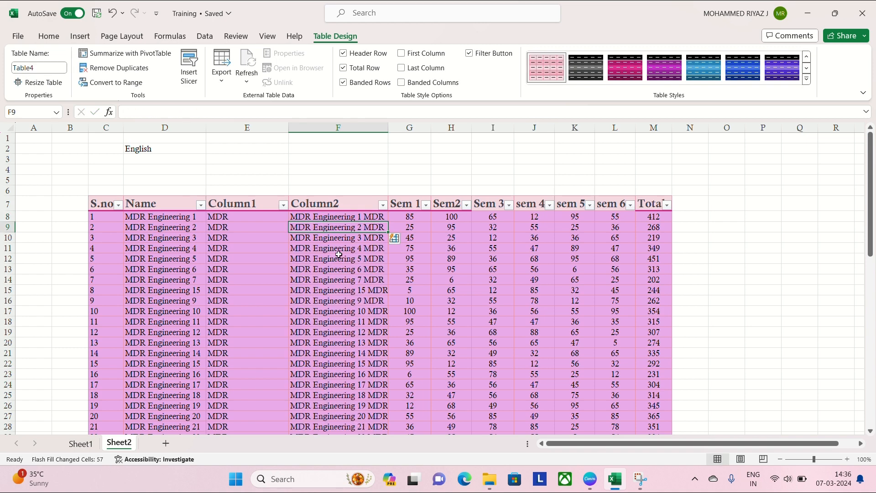
pyautogui.doubleClick(393, 126)
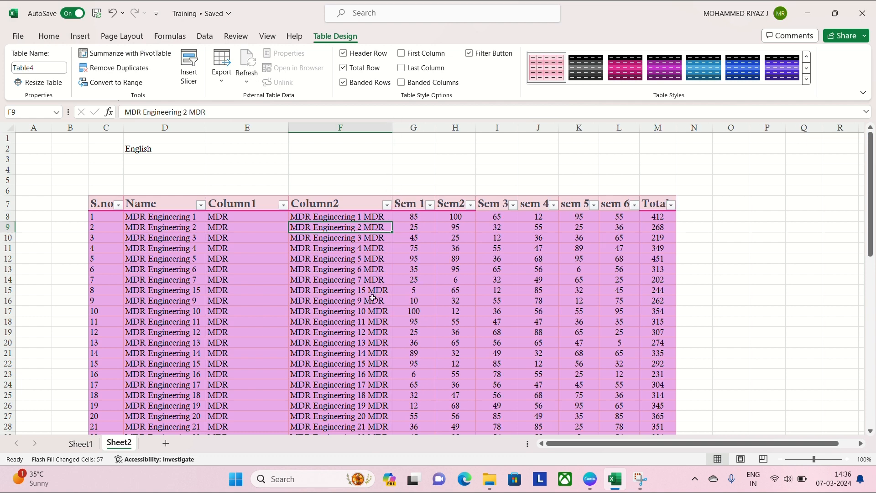
pyautogui.click(220, 227)
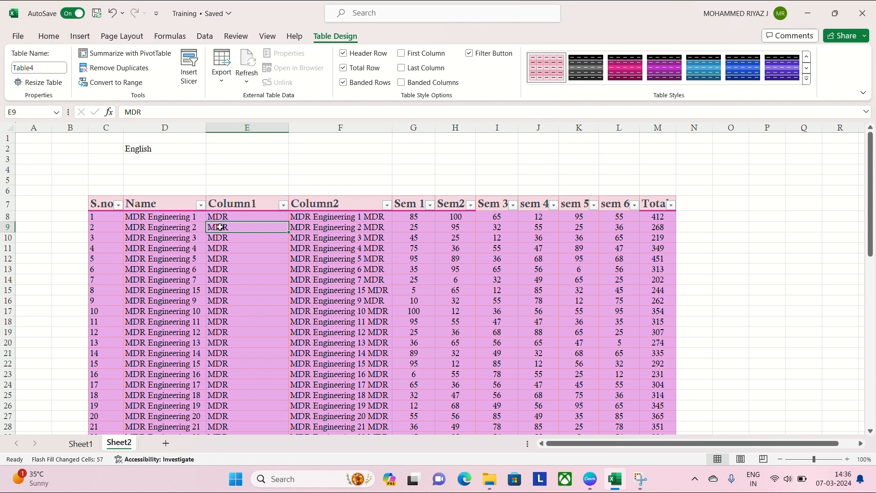
pyautogui.click(336, 220)
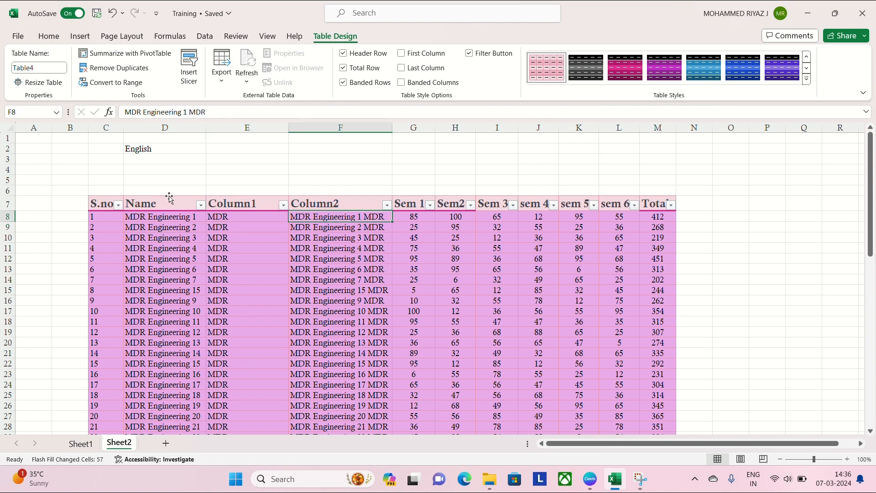
pyautogui.click(180, 184)
pyautogui.click(239, 185)
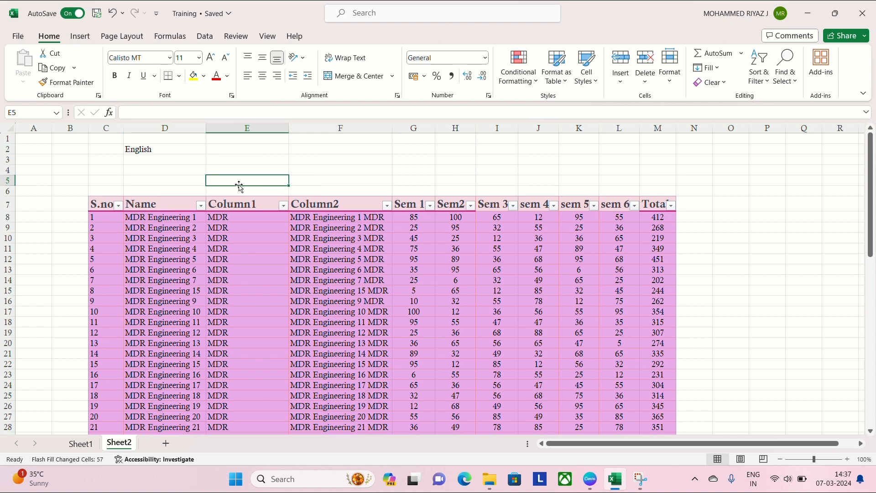
pyautogui.click(345, 216)
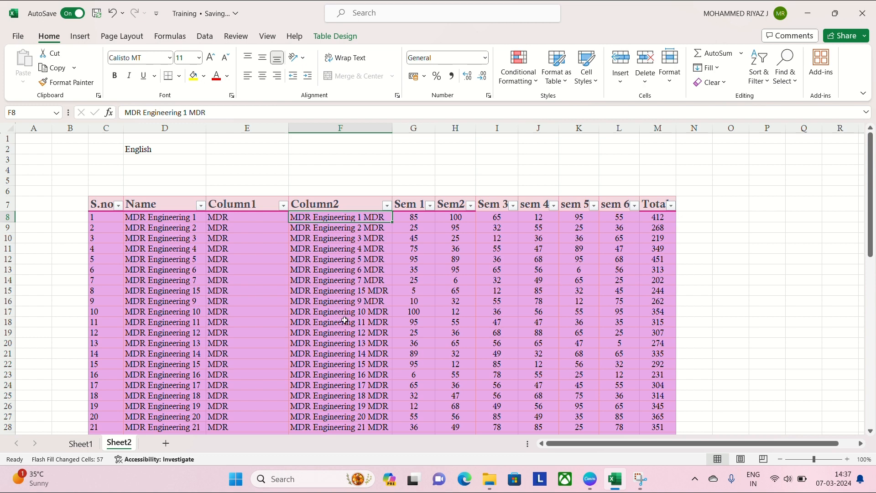
# - Undo the latest Column2 width change and the Flash Fill
pyautogui.press('Return')
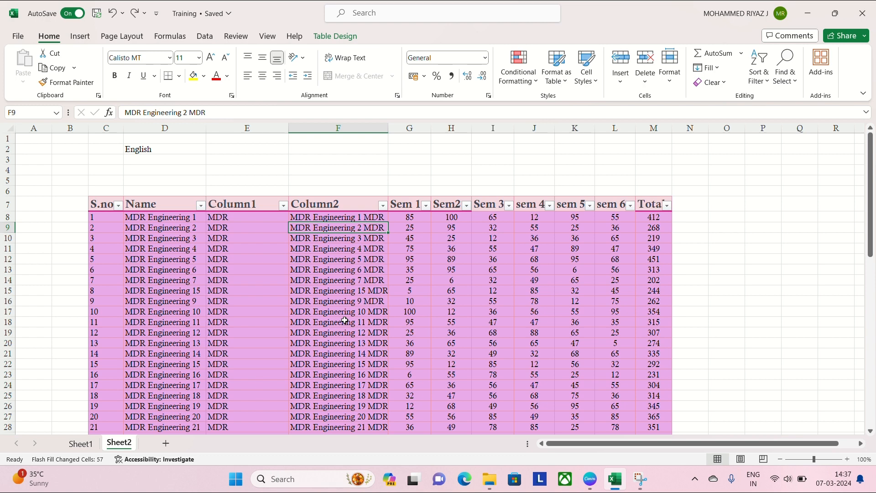
pyautogui.hotkey('ctrl', 'z')
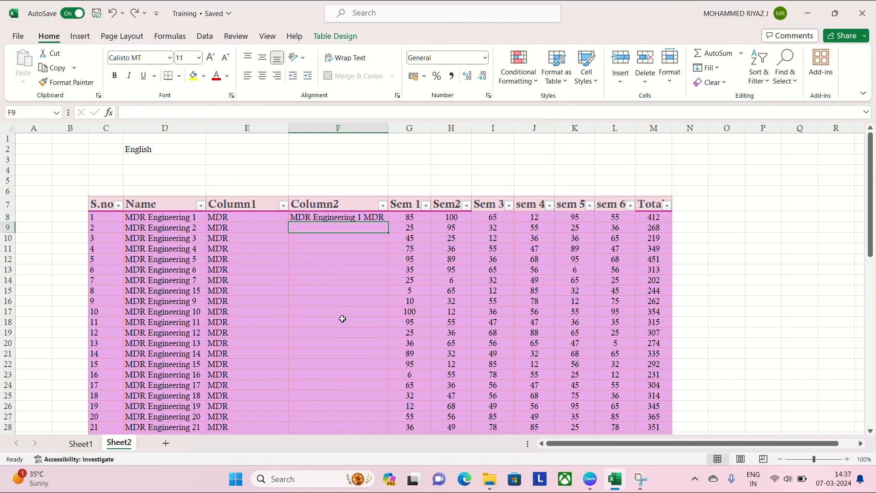
# - Flash Fill the empty Column2 cells again from the first record's example and review the filled rows down the table
pyautogui.click(208, 40)
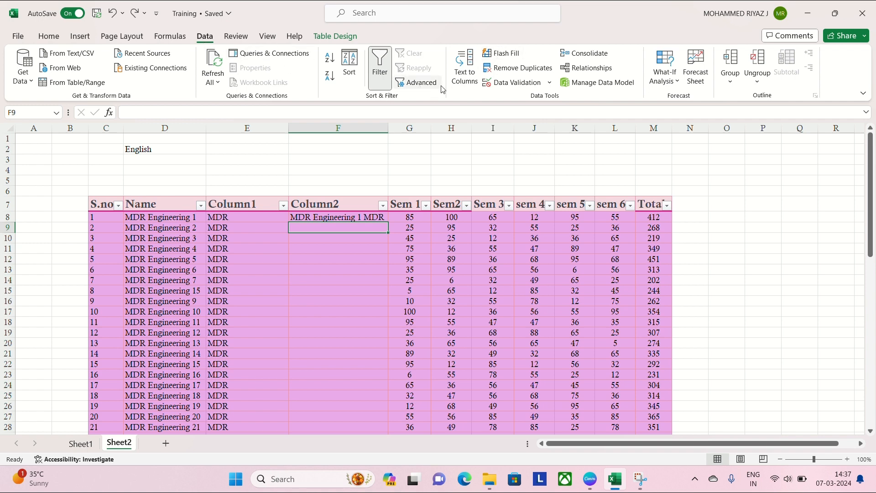
pyautogui.click(508, 55)
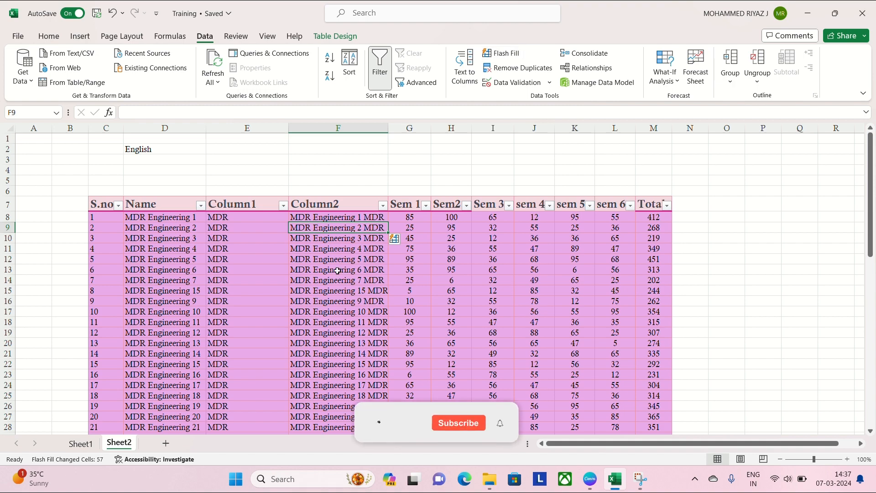
pyautogui.scroll(-6, 318, 279)
pyautogui.scroll(-6, 318, 279)
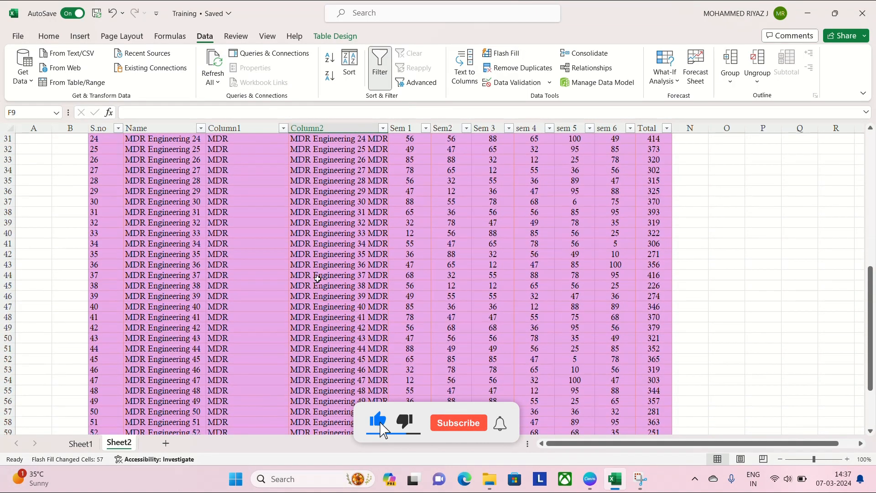